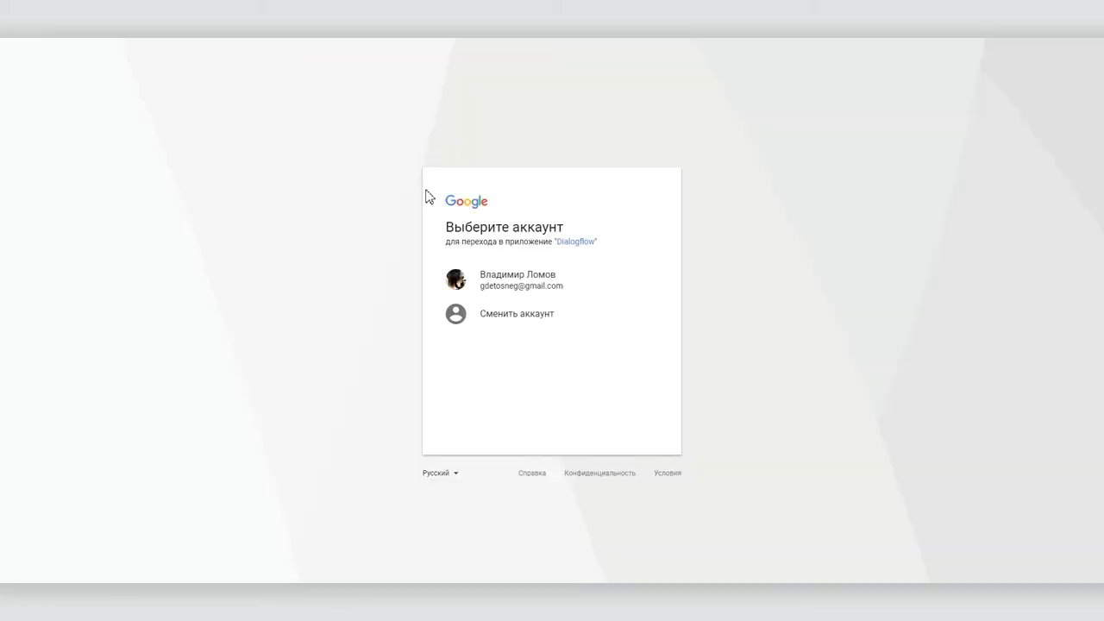
Sign in to Dialogflow with the listed Google account, granting the requested access and accepting the Terms of Service.
click(508, 288)
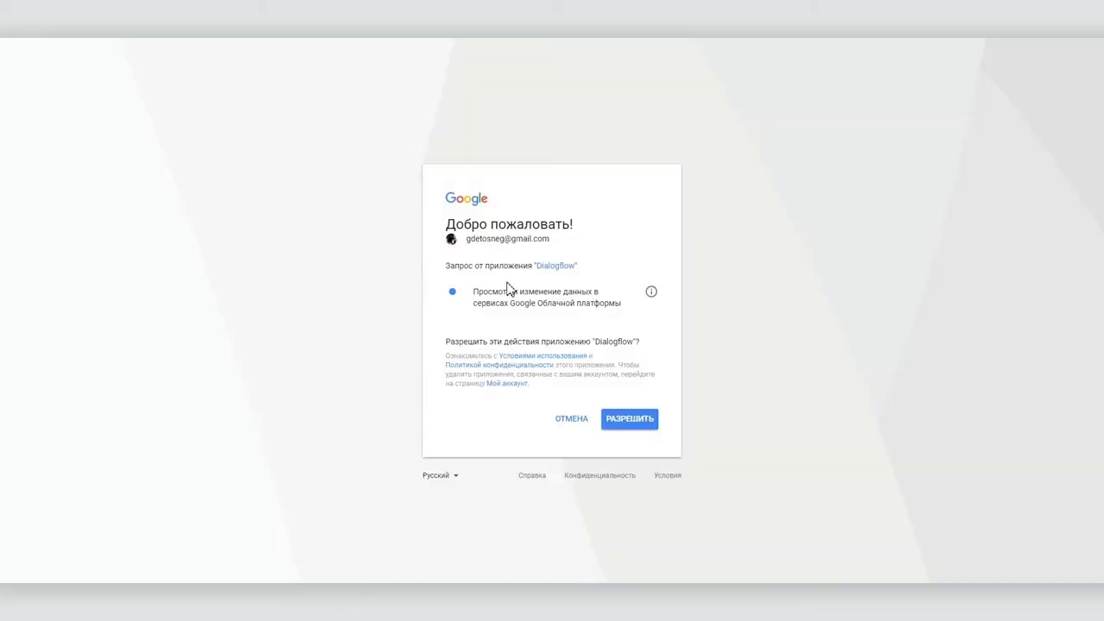
click(625, 421)
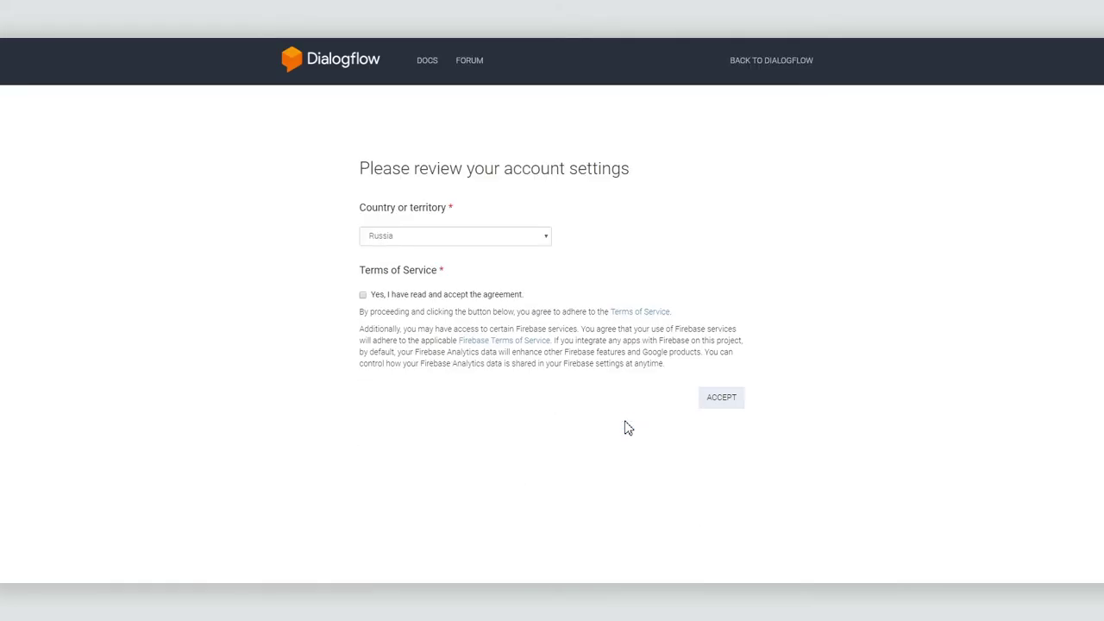
click(363, 295)
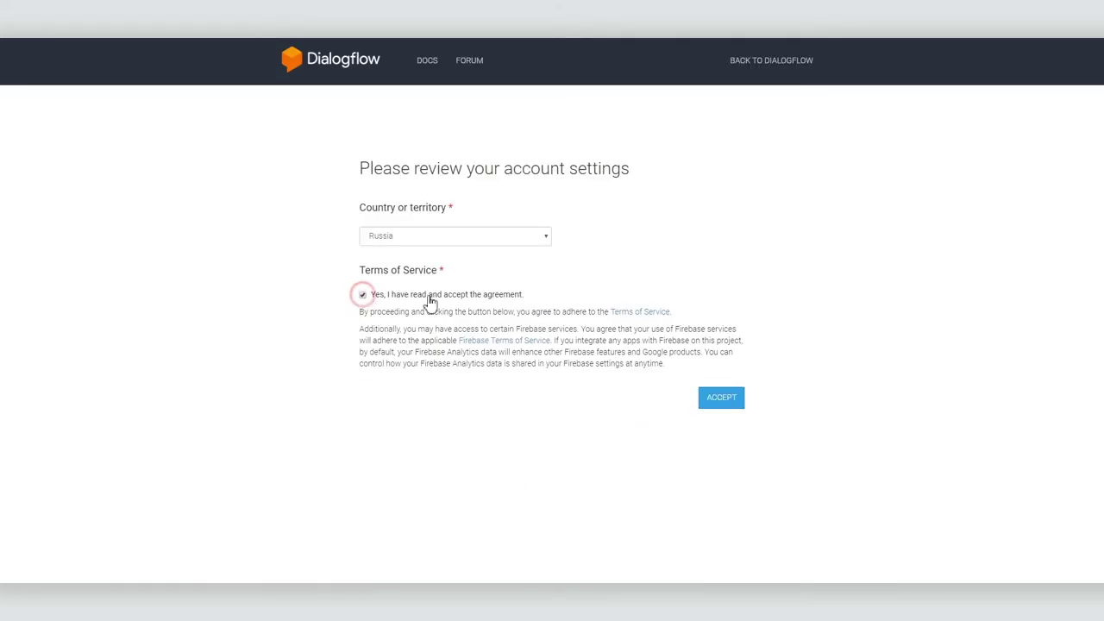
click(727, 398)
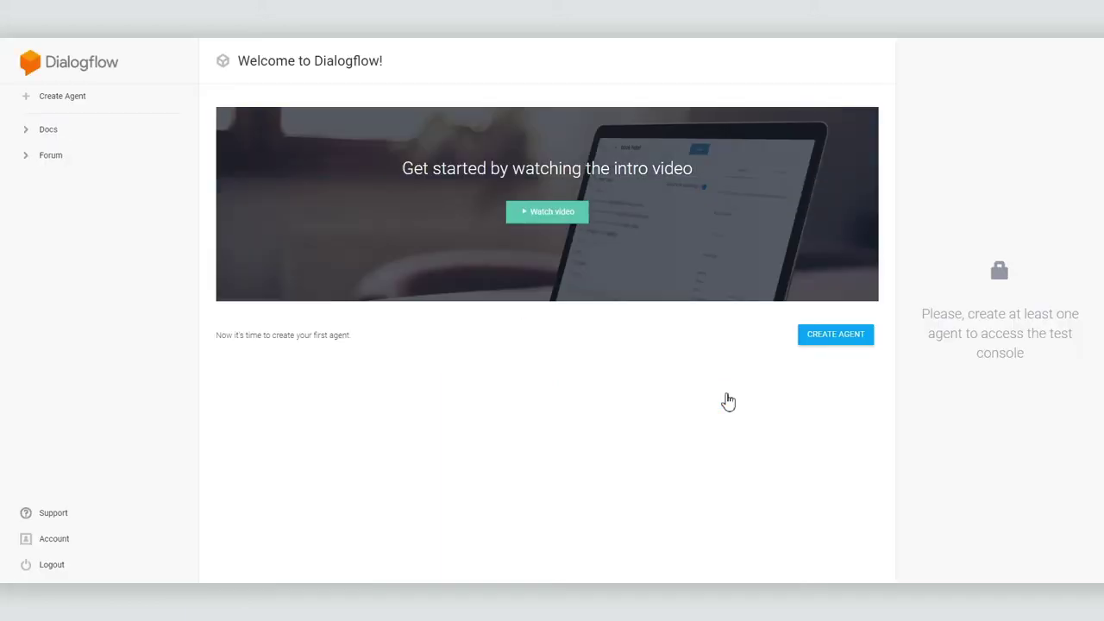
Start creating a new agent and authorize the missing permissions with the Google account.
click(544, 216)
click(854, 189)
click(854, 336)
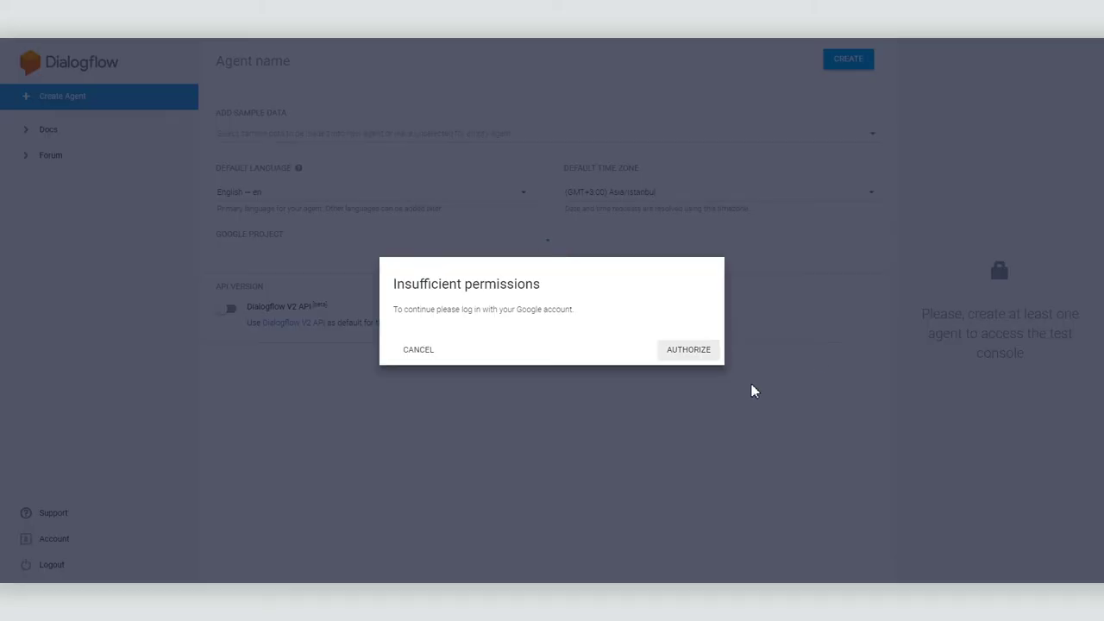
click(676, 352)
click(557, 224)
click(628, 357)
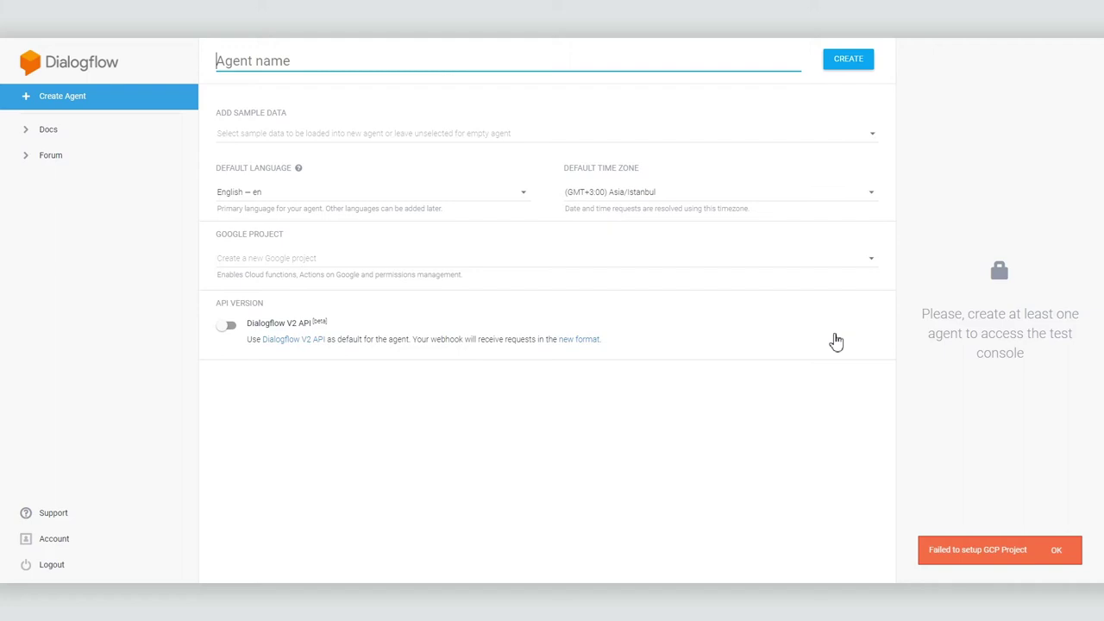
Create an agent named after its owner with a _BOT suffix, using Russian — ru as language and Europe/Moscow as time zone.
click(370, 191)
scroll(320, 271, down, 5)
click(259, 173)
click(690, 136)
click(670, 165)
click(307, 67)
text(Vova_Lomov_BOT)
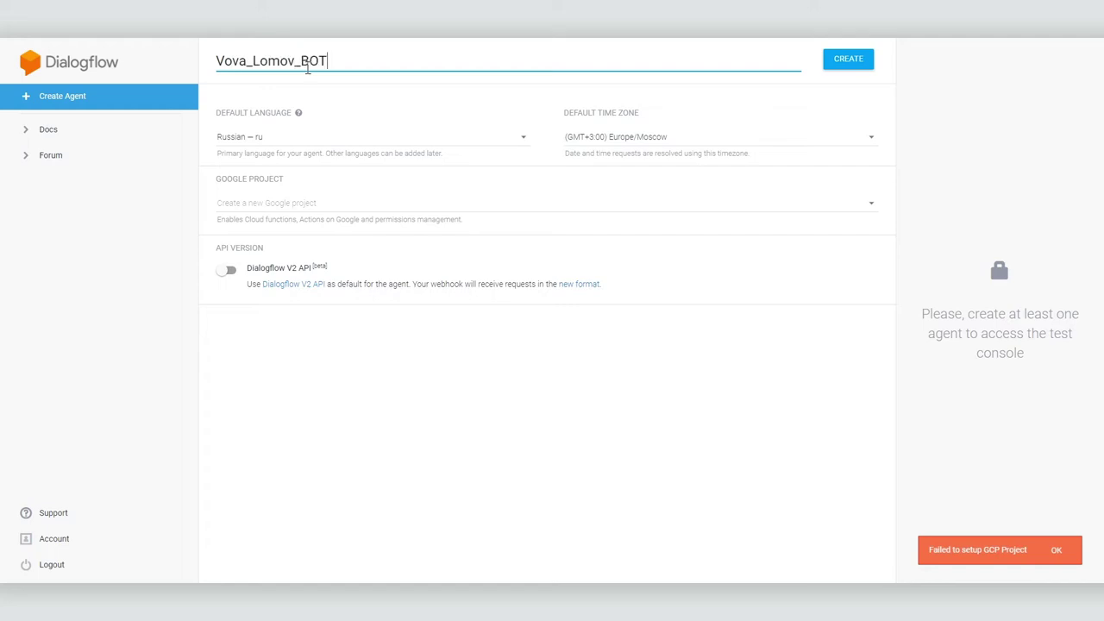
click(850, 57)
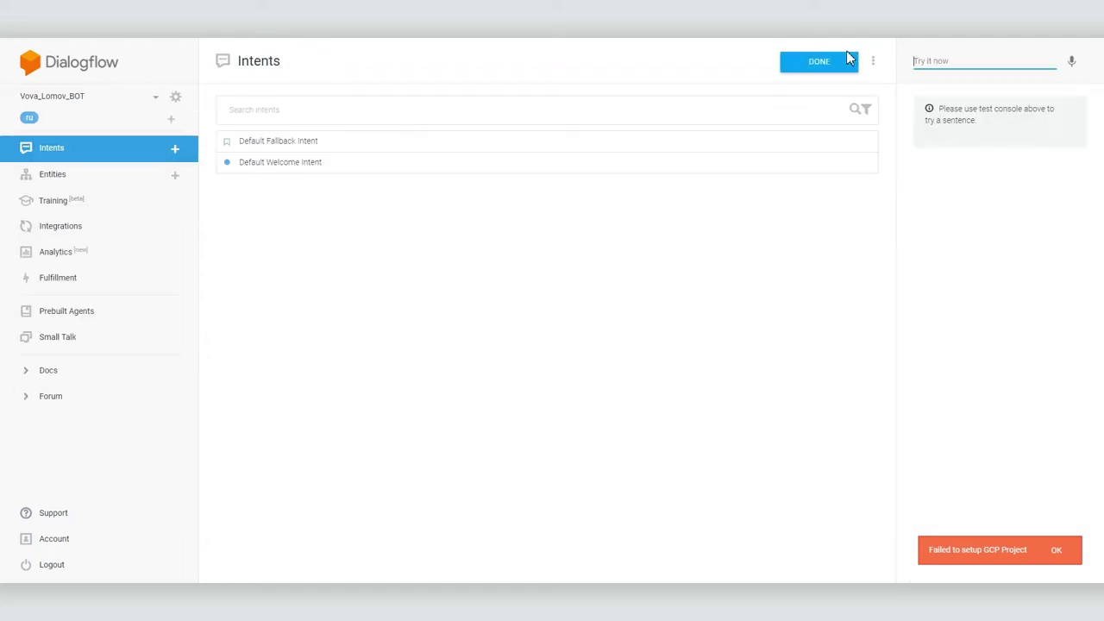
Test the agent by voice with "Привет" and "Как дела", and play back its response.
click(1071, 62)
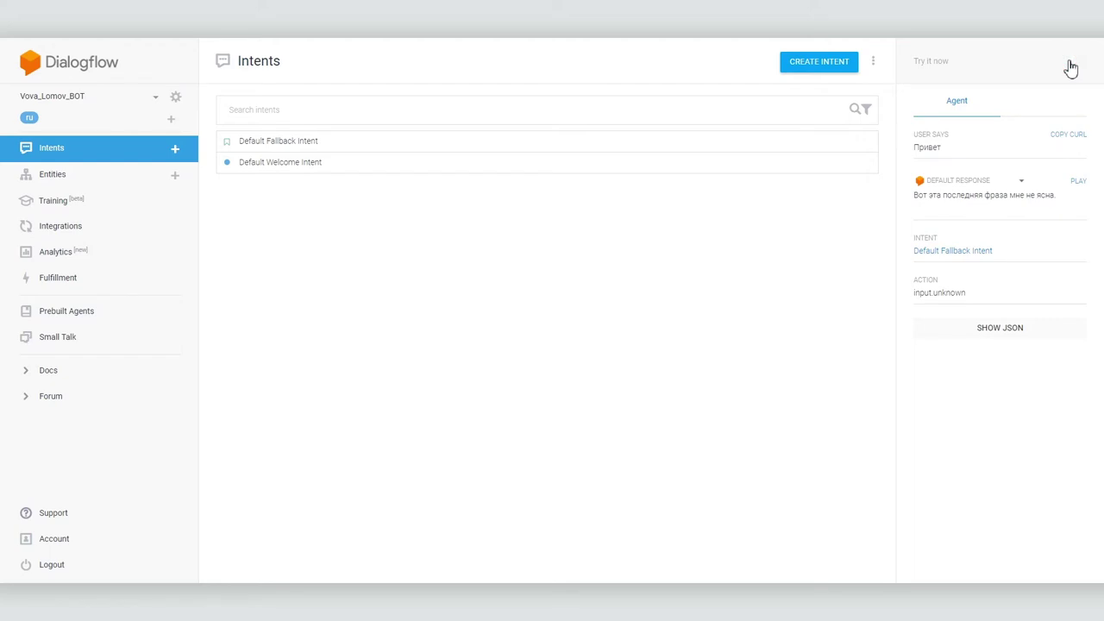
triple_click(1003, 209)
click(1079, 182)
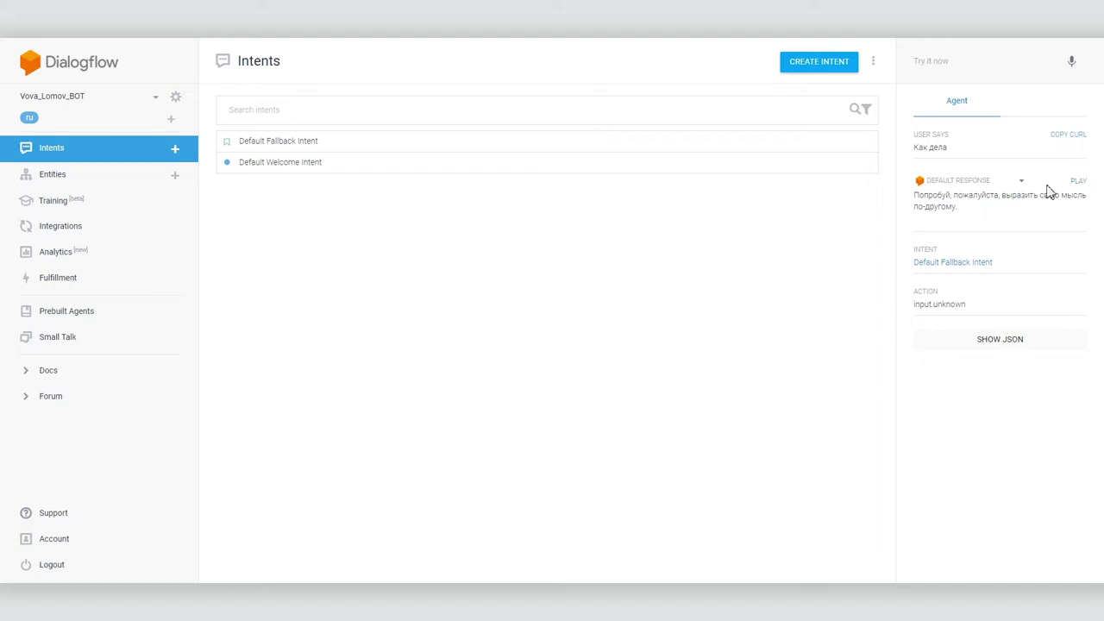
Enable Small Talk for the agent, look through the About agent questions, and save.
click(43, 345)
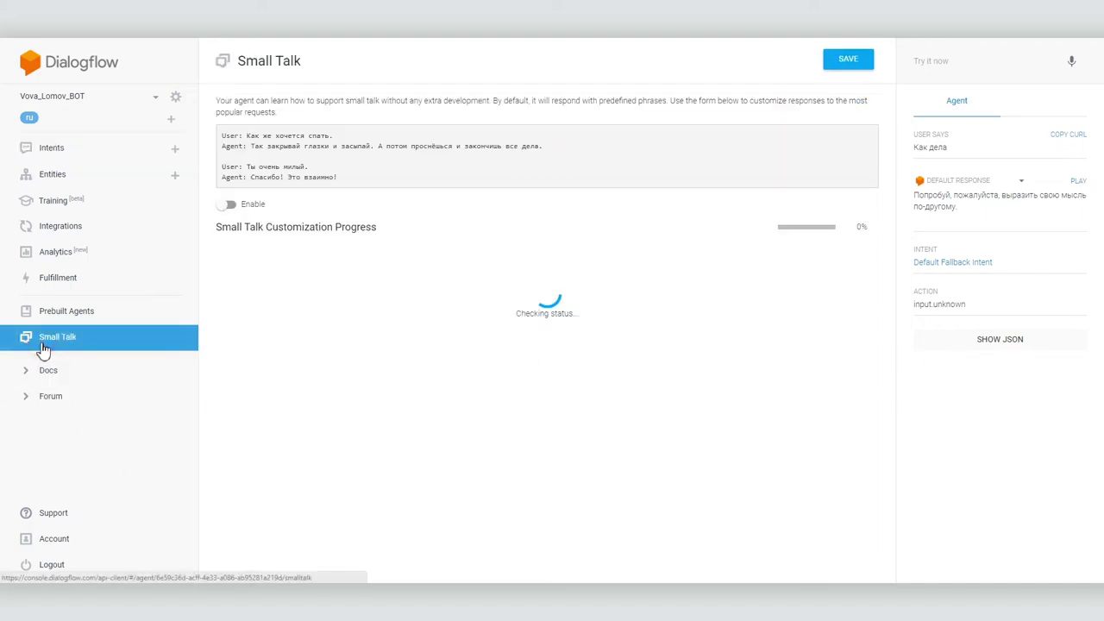
click(228, 206)
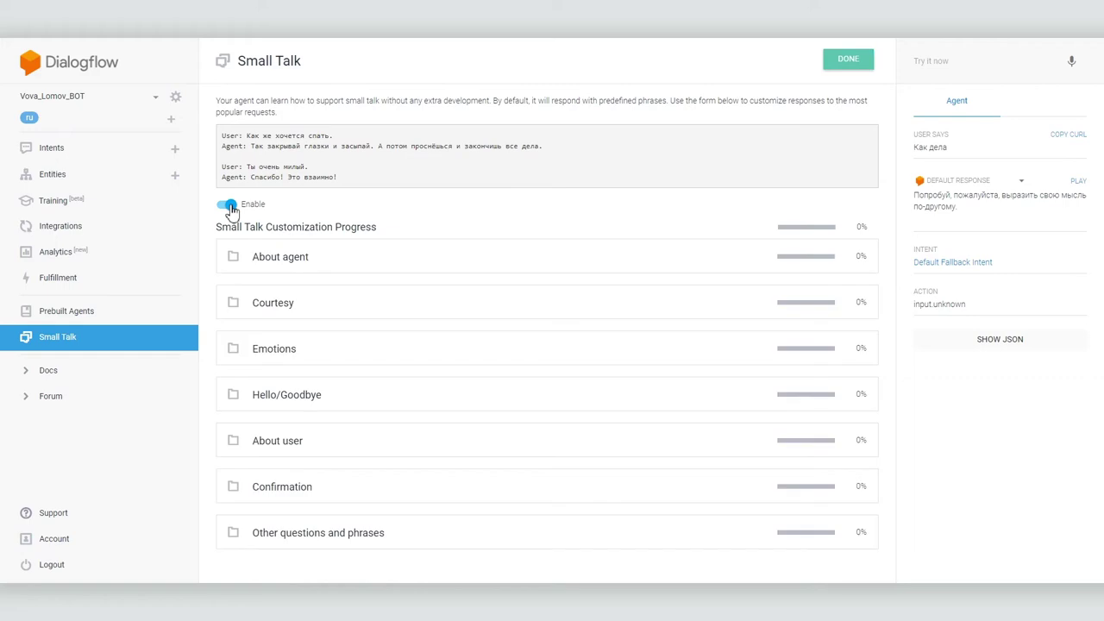
click(323, 259)
scroll(307, 378, down, 15)
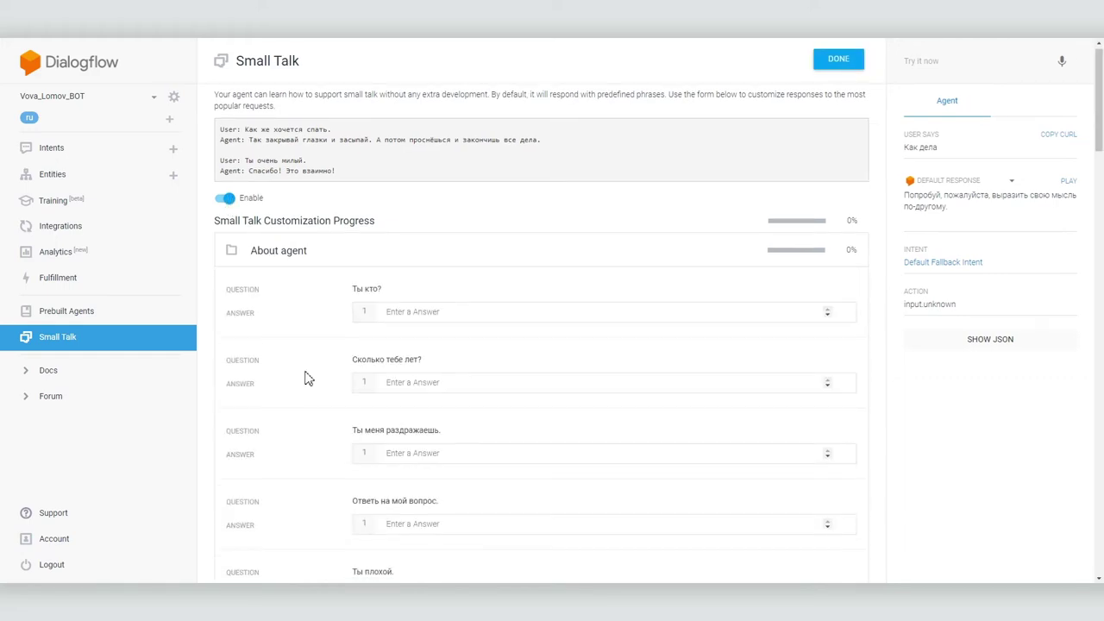
scroll(307, 377, down, 5)
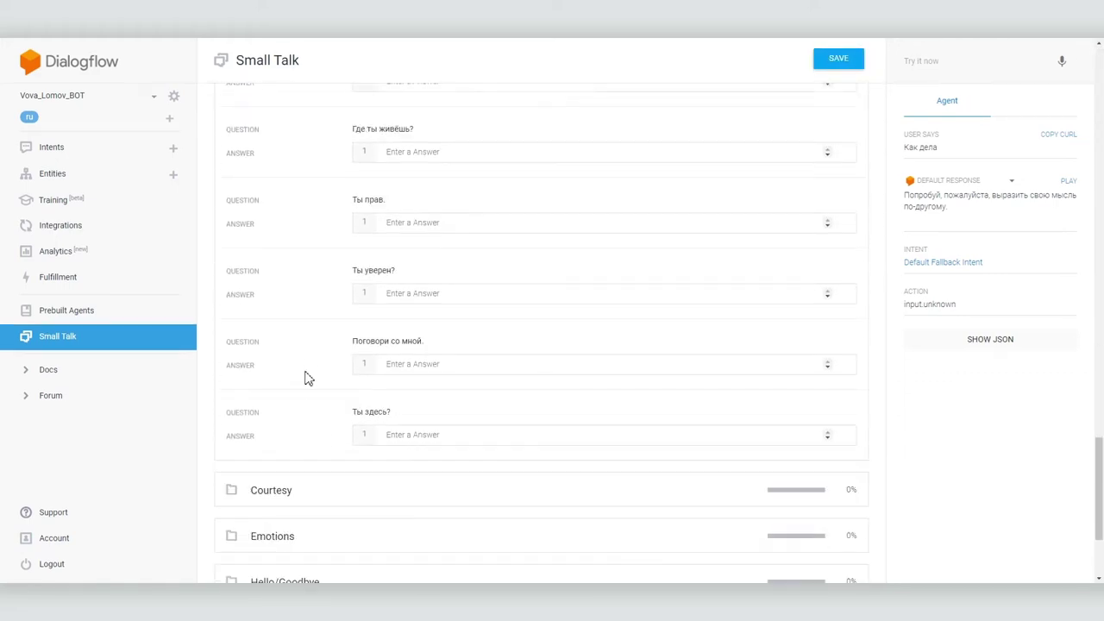
scroll(307, 378, up, 10)
scroll(307, 378, up, 10)
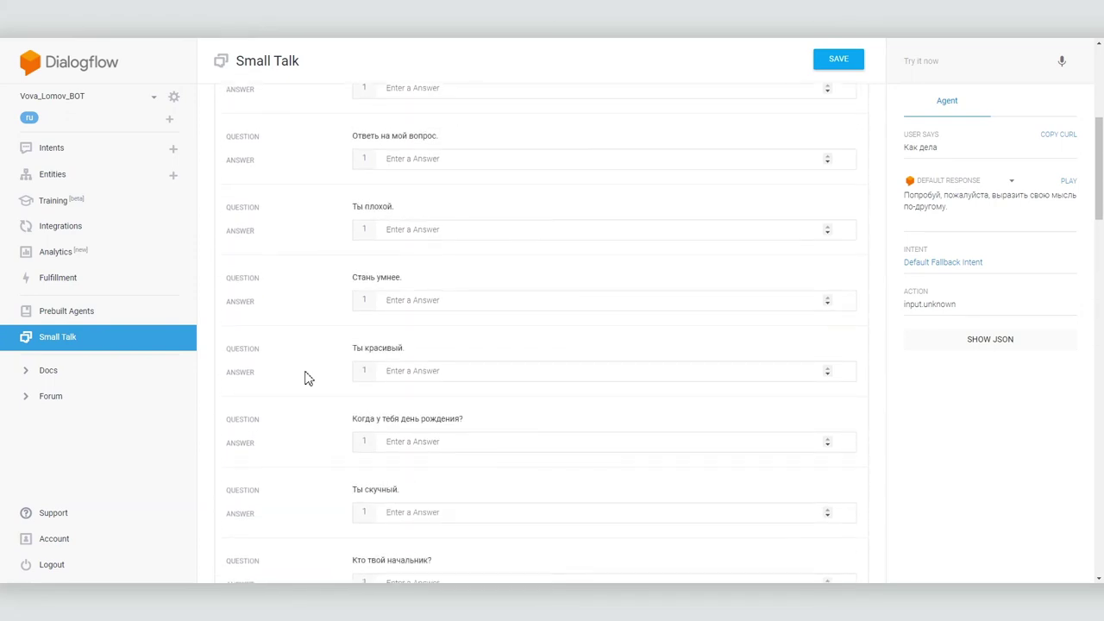
click(843, 60)
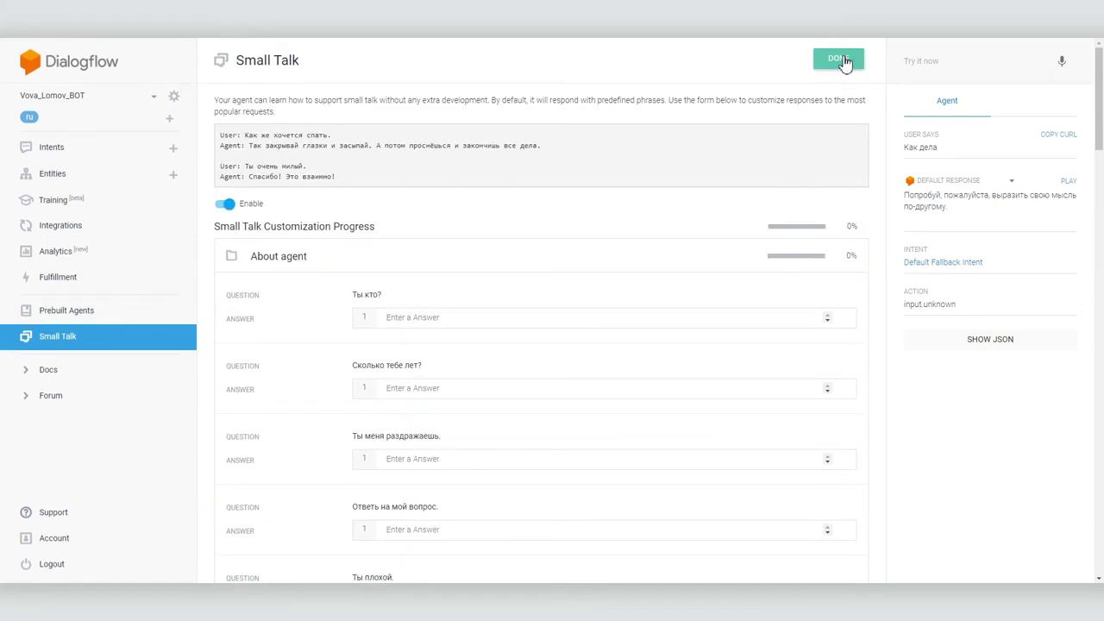
Test the agent's Small Talk by sending it the phrases "привет" and "ты кто".
click(932, 60)
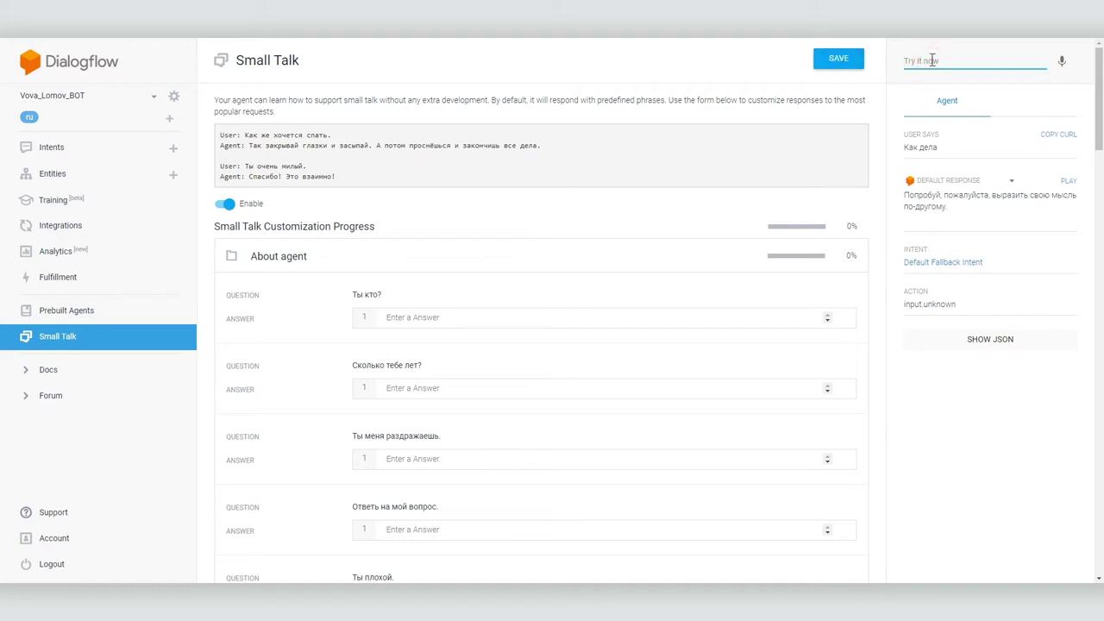
text(привет)
key(Return)
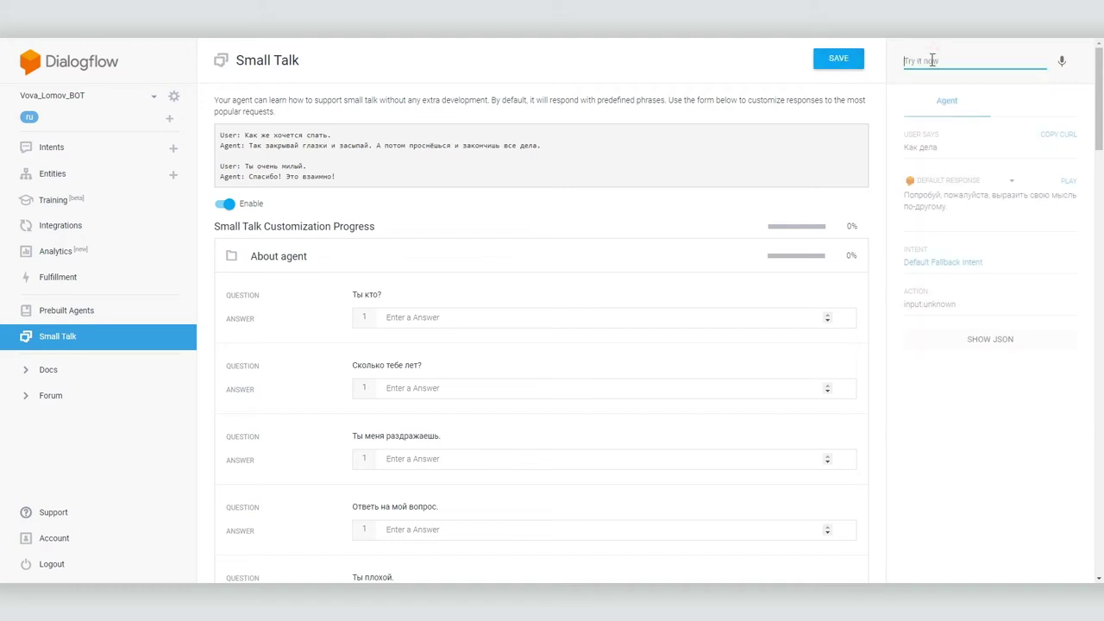
text(Ты кто)
key(Return)
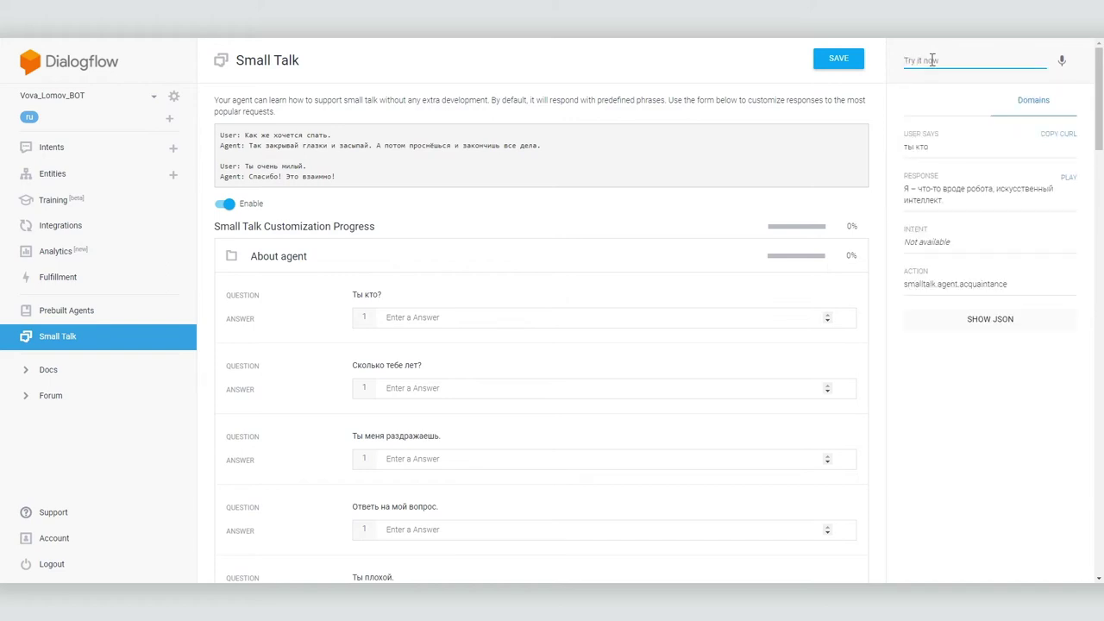
Answer the Small Talk question "Ты кто?" with a sentence saying the agent is its owner's robot namesake, not a human, and save.
click(448, 313)
text(Я Вова Ломов, т)
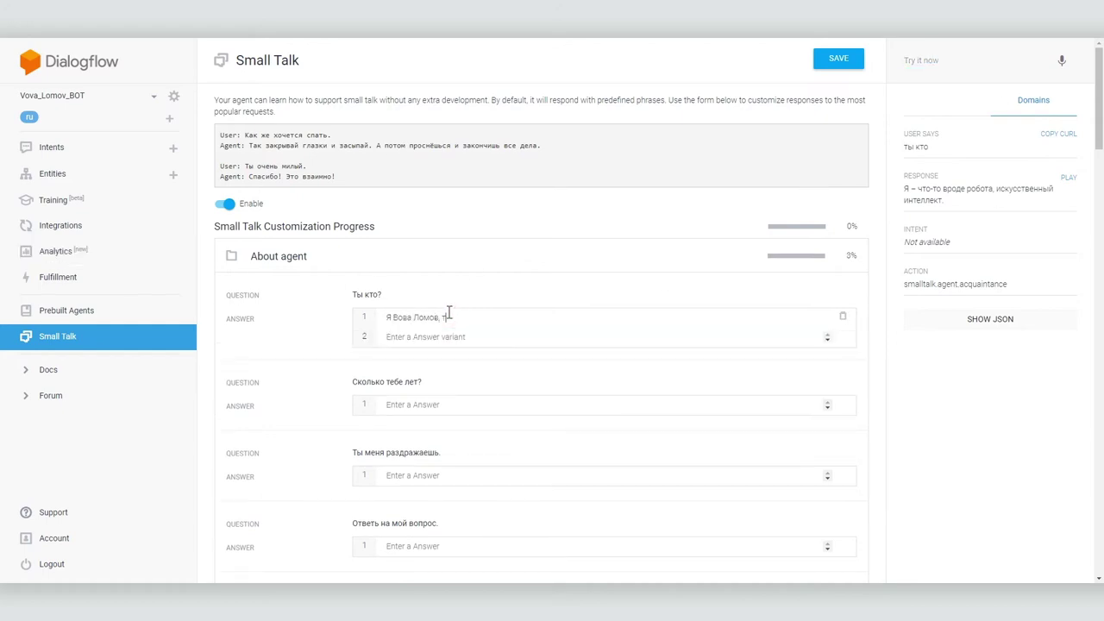
text(олько не человек. Я робот Вова Ломов)
click(838, 58)
Test the custom answer by asking "ты кто", play the response aloud, and save Small Talk again.
click(927, 55)
text(ты кто)
key(Return)
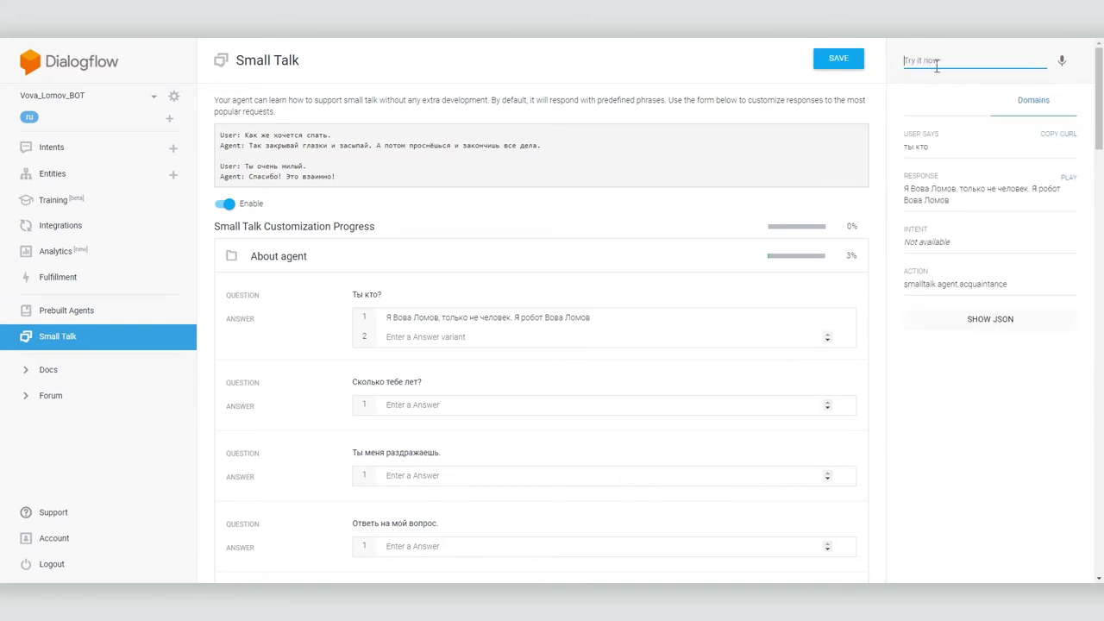
click(1071, 179)
click(415, 338)
click(850, 64)
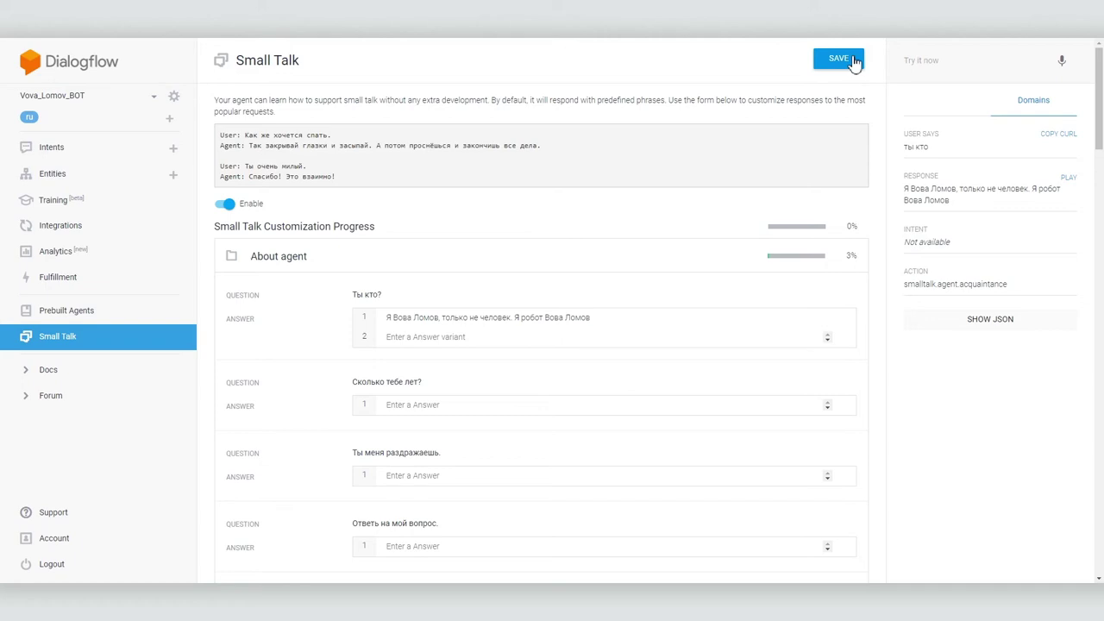
Create a new intent and add the user expression "А не Натусик ли ты?".
click(95, 148)
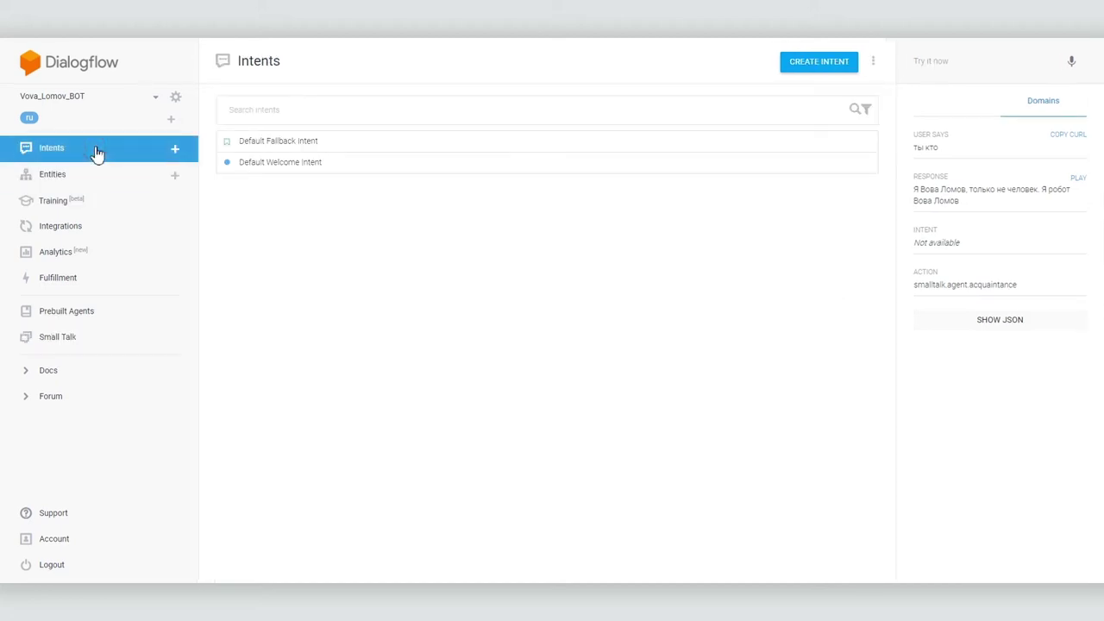
click(797, 68)
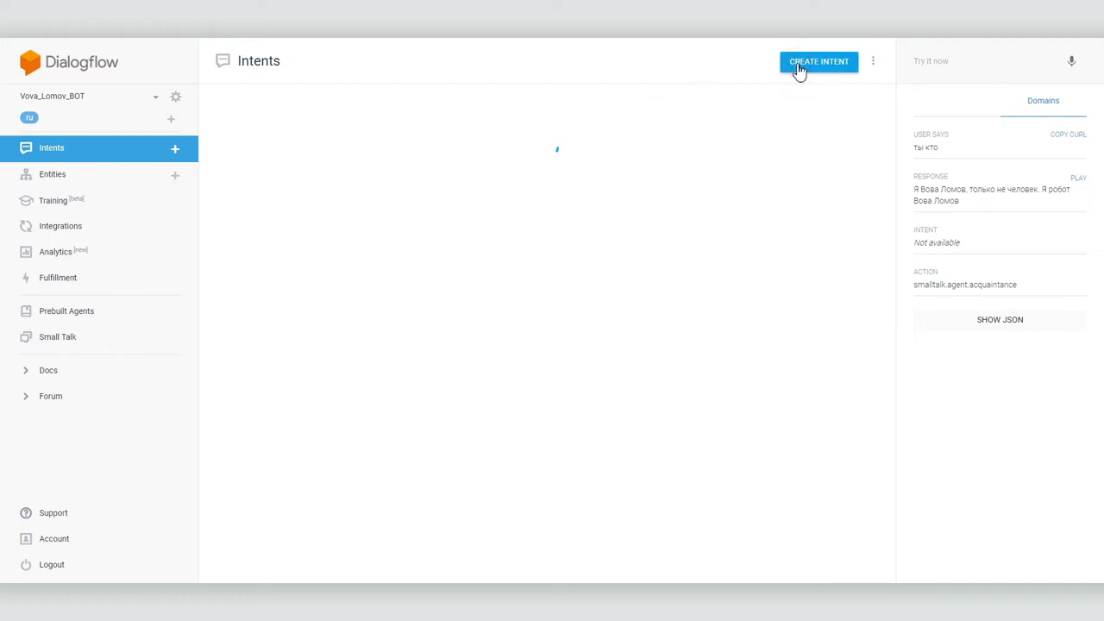
click(315, 163)
text(А не Натуски)
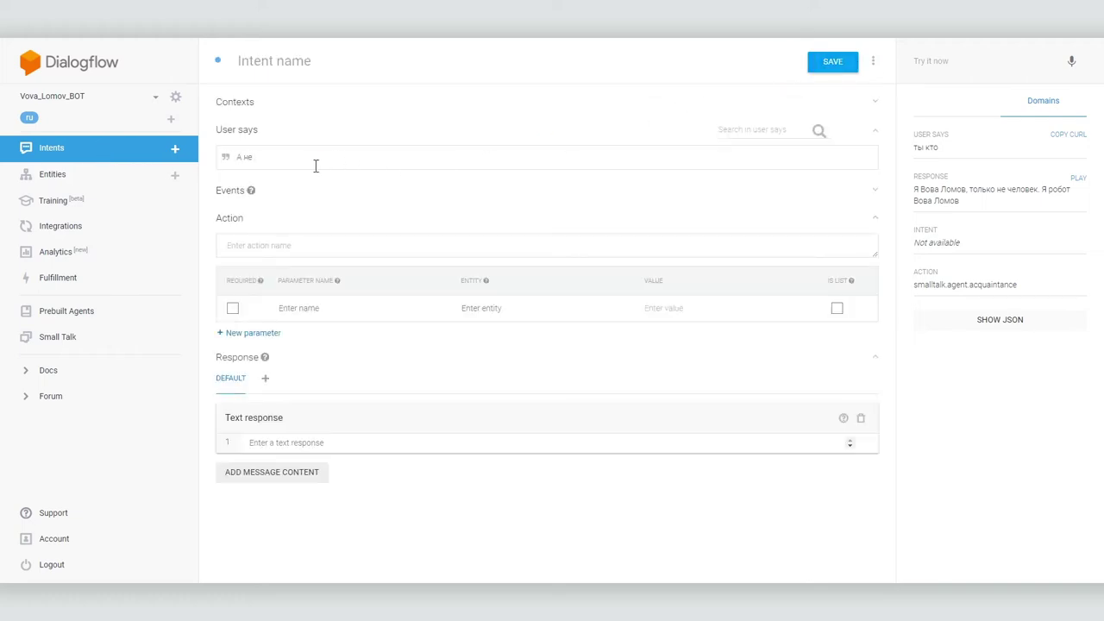
key(BackSpace)
key(BackSpace)
text(ик ли ты?)
key(Return)
Add the user expressions "А может быть ты Натусик?", "Натусик?" and "Мне кажется, ты Натусик" to the intent.
key(ctrl+a)
text(А может быть ты Натусик?)
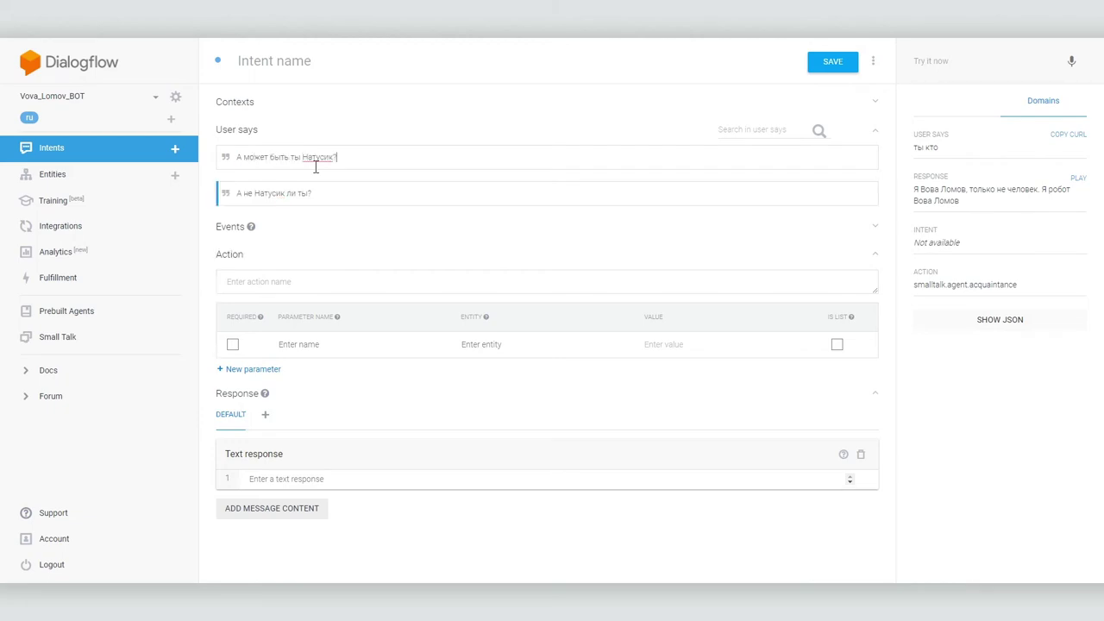
key(Return)
text(Натуски)
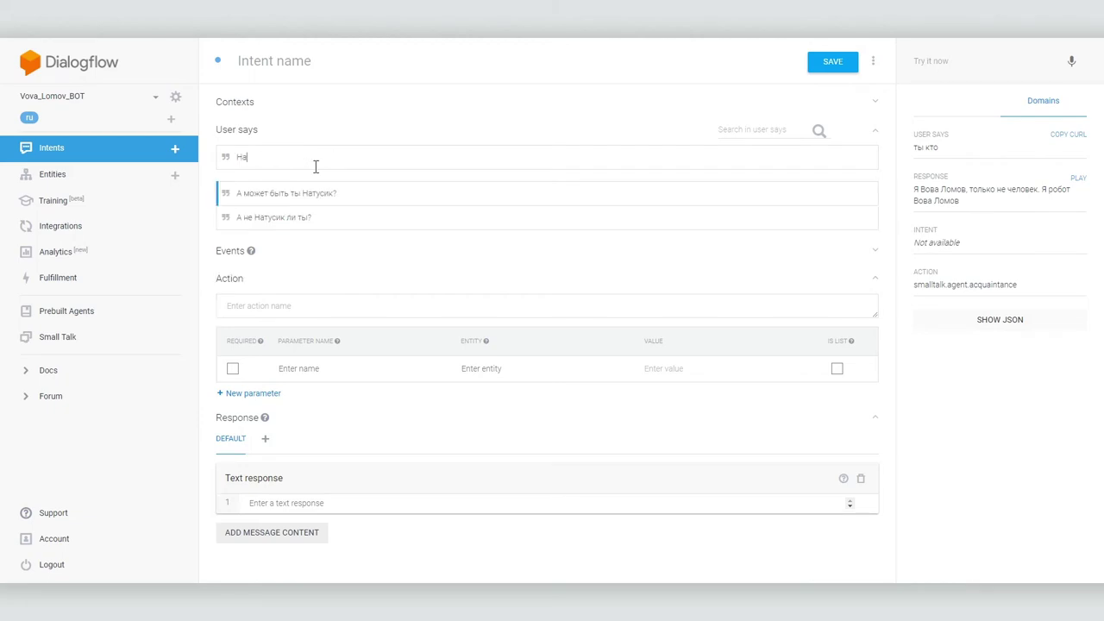
text(к?)
key(Return)
text(Мне кажется, ты Натусик)
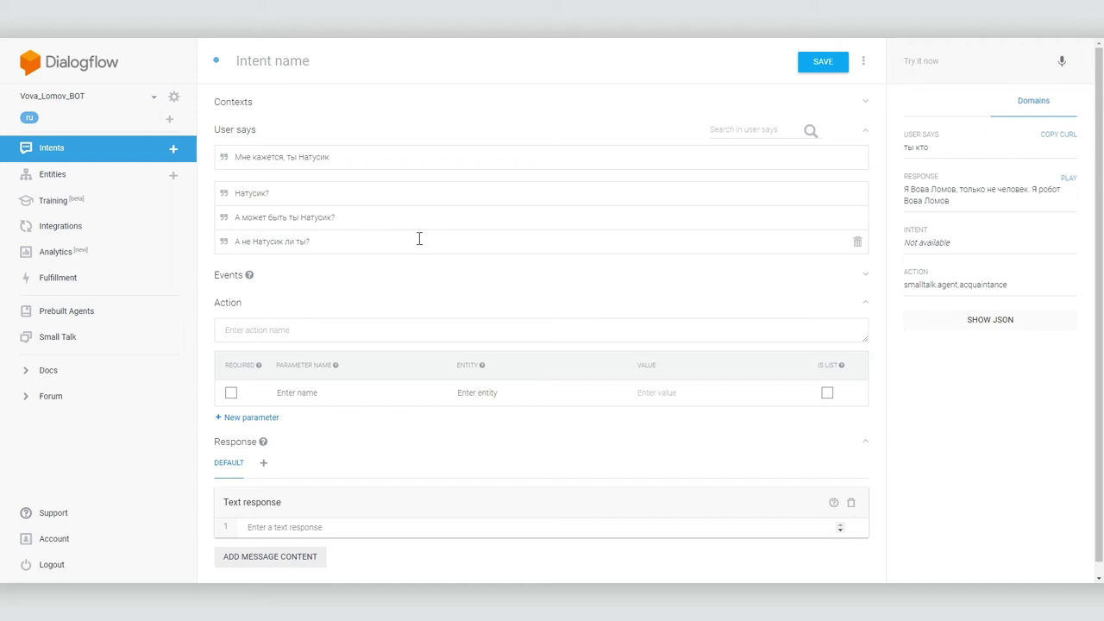
Add the text response "Ты оказался умнее, чем я думала. Похоже, тебе следует опасаться, матрица следит за тобой!" and save the intent.
scroll(419, 239, down, 1)
click(335, 514)
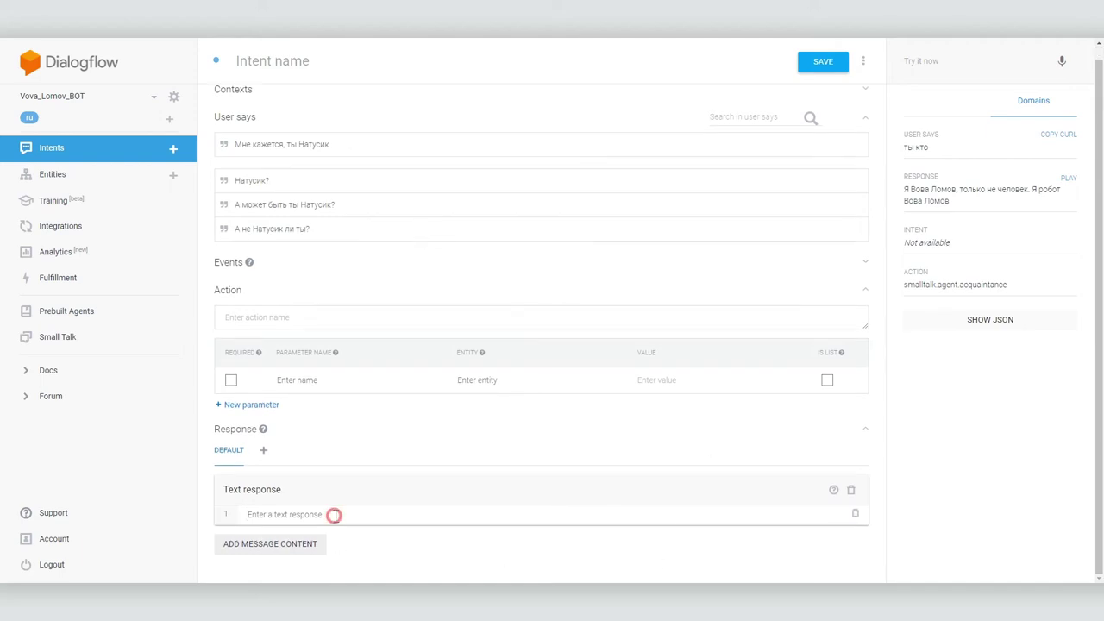
text(Ты оказался умнее, чем я думала. Похоже, тебе)
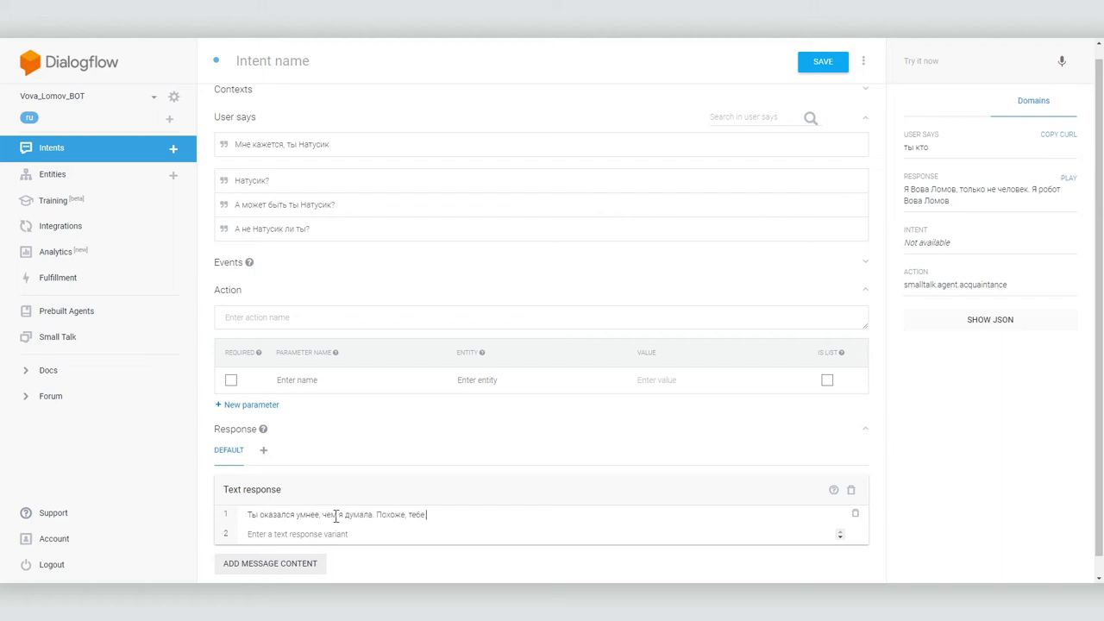
text( следует опасат)
key(BackSpace)
text(аться, матрица следит за то)
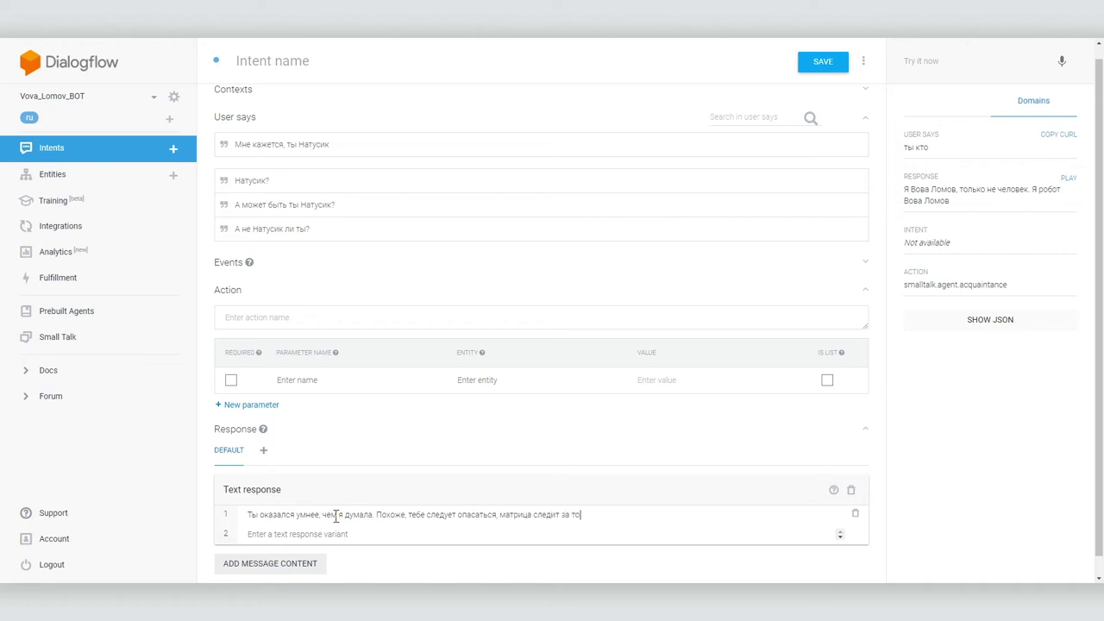
text(бой!)
click(817, 64)
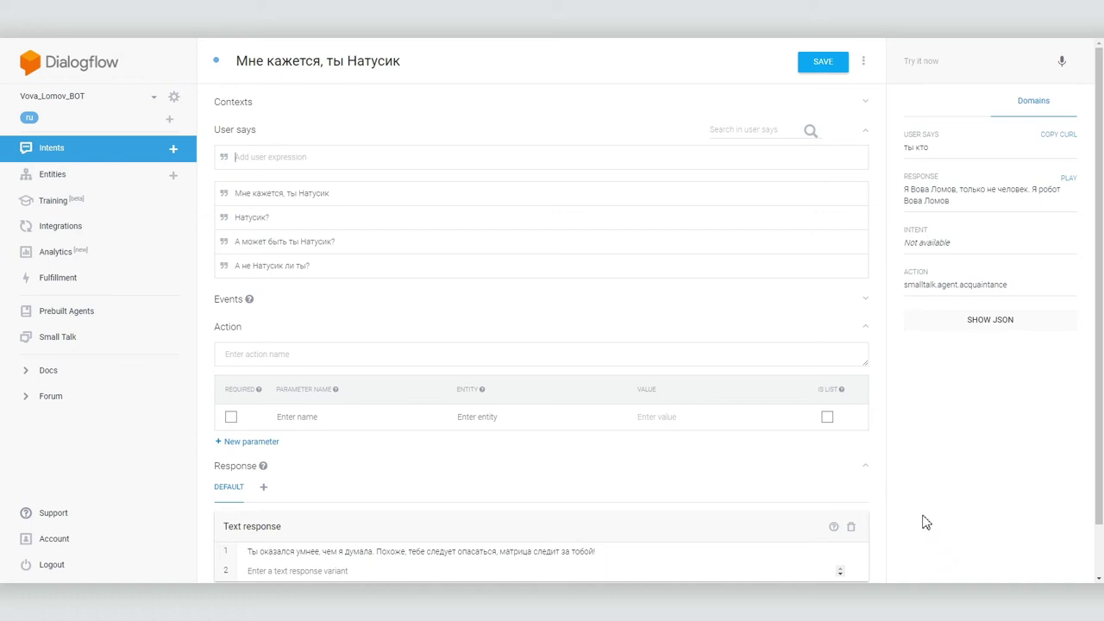
Test the new intent with the phrases "а не натусик ли ты", "натусик", "наташа" and "ты натусик".
click(931, 59)
text(а не натусик ли ты)
key(Return)
text(натусик)
key(Return)
text(наташа)
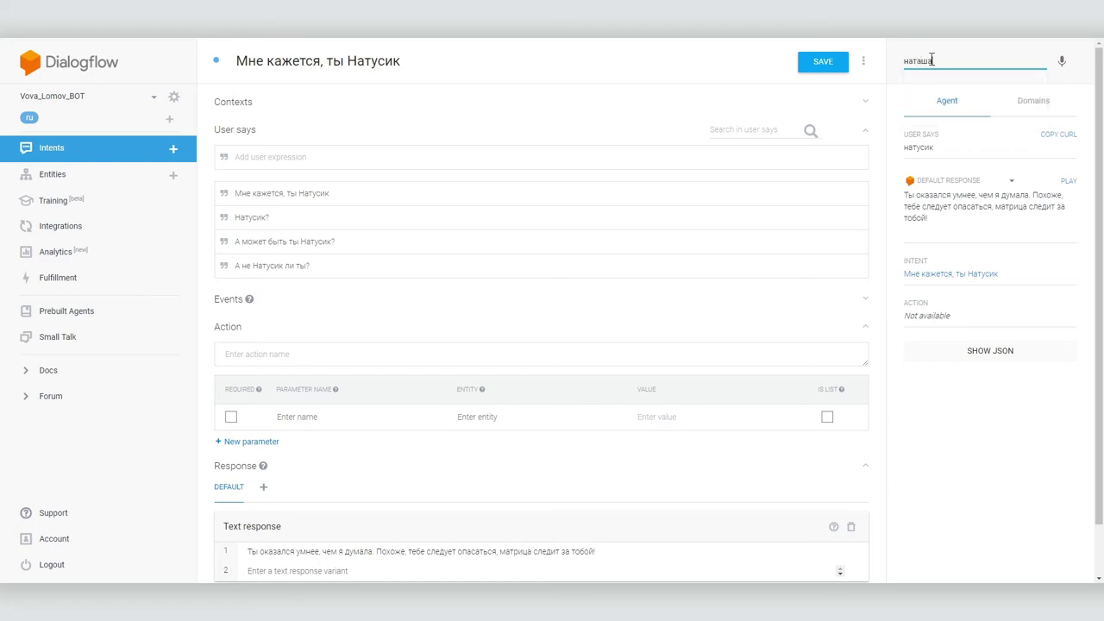
key(Return)
text(ты натусик)
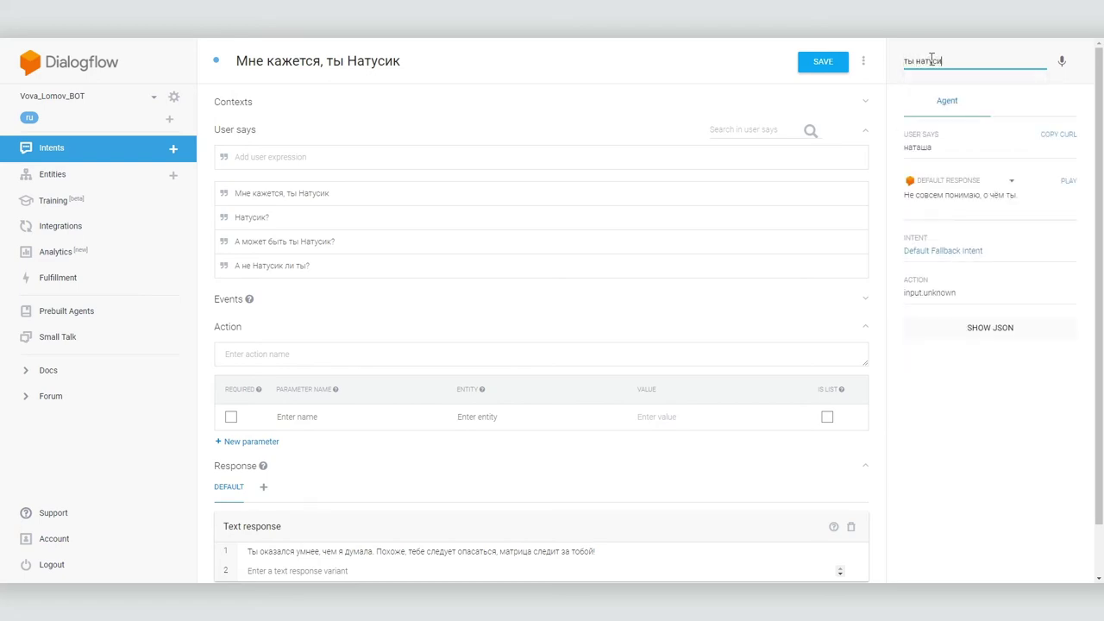
key(Return)
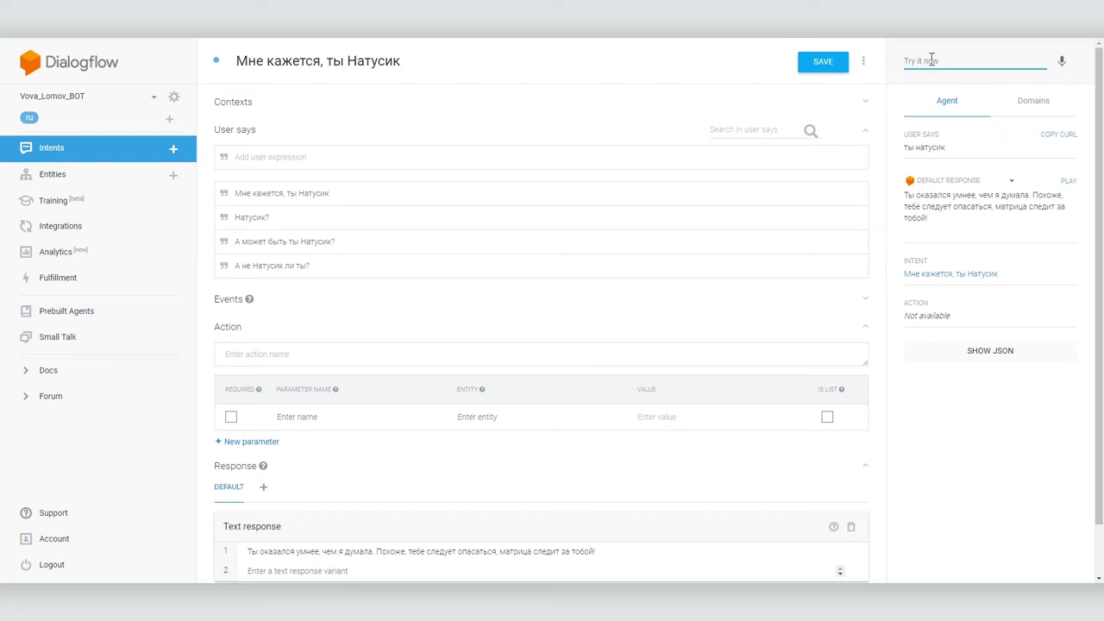
Test the agent with a phrase suggesting that it is the bot's namesake instead.
text(мне кажется ты вова)
key(Return)
Create an intent named with the bot namesake's full name and add four user expressions asking whether the bot is that person.
click(173, 149)
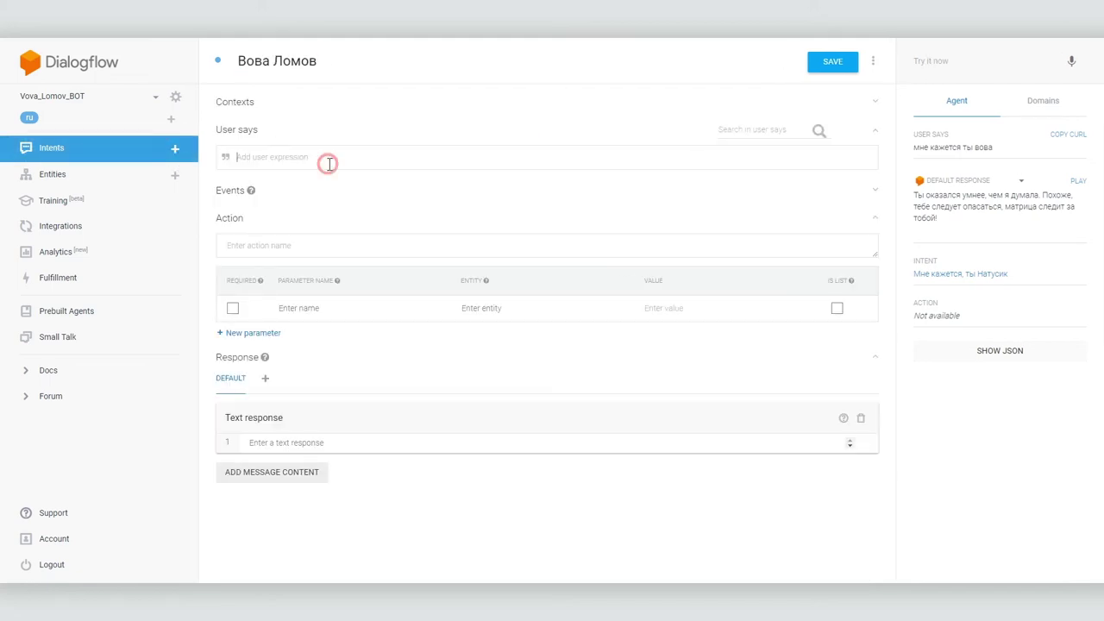
text(Мне кажется, ты Вова)
key(Return)
text(Вова?)
key(Return)
text(Вова Ломов?)
key(Return)
text(а не вова ли ты)
key(Return)
Add a text response starting "Вы ужасно прозорливы! Наконец-то вы все поняли" that admits the identity but "только не человек", and save the intent.
click(313, 514)
text(Вы ужасно прозорливы! Наконец-то вы все поняли)
click(820, 61)
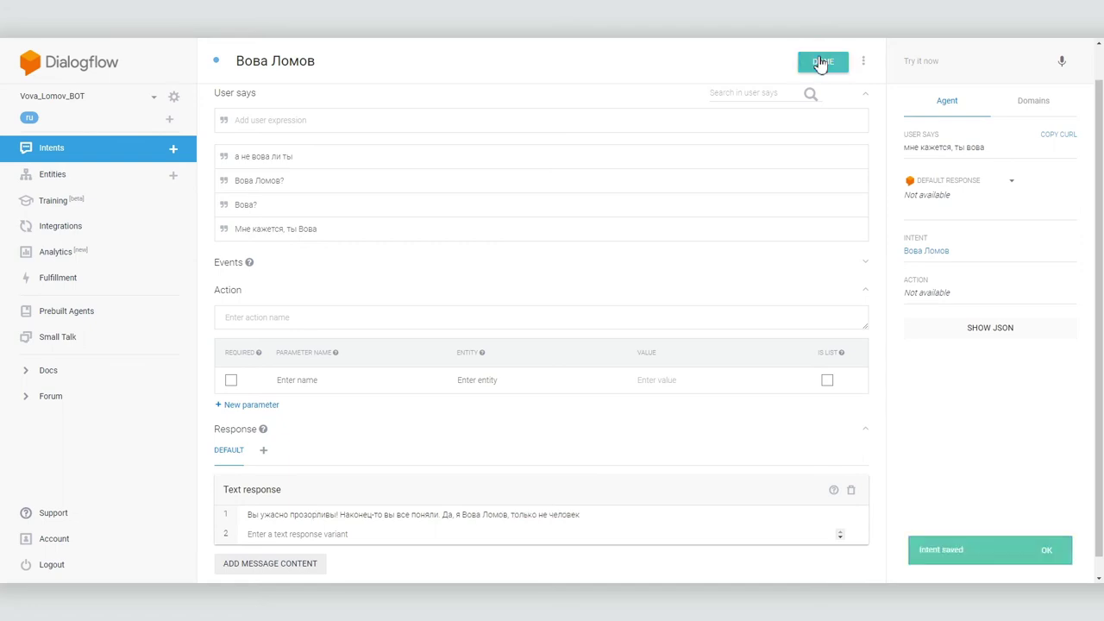
Retest the agent with the phrase suggesting that it is the bot's namesake.
click(913, 57)
key(Down)
key(Return)
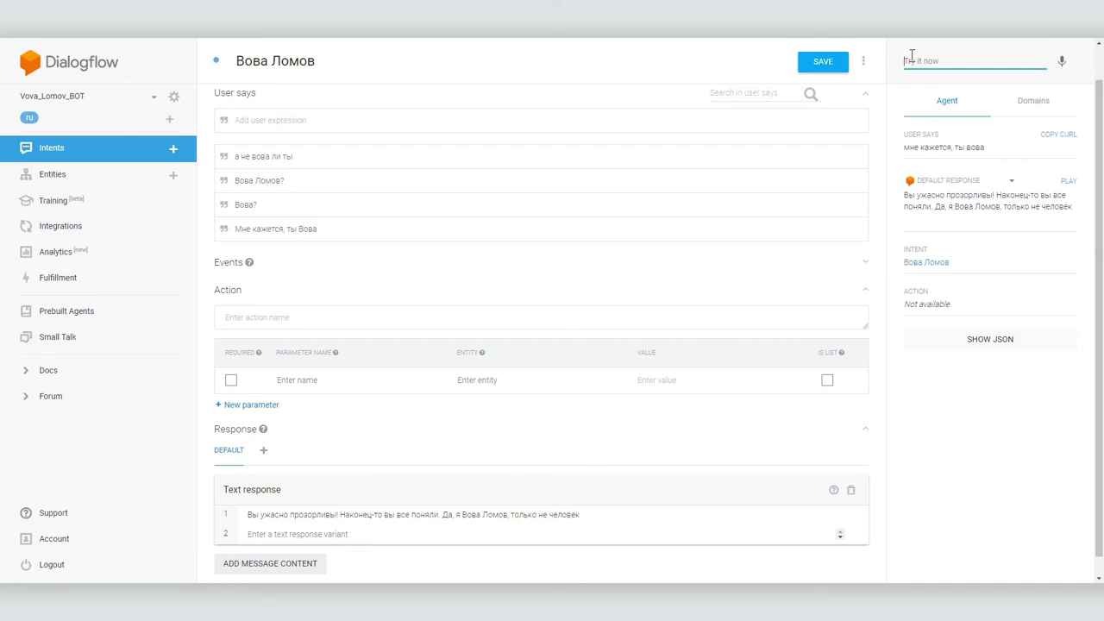
Create an entity named Order with the entry "Видеоролик" and the synonym "видео".
click(50, 177)
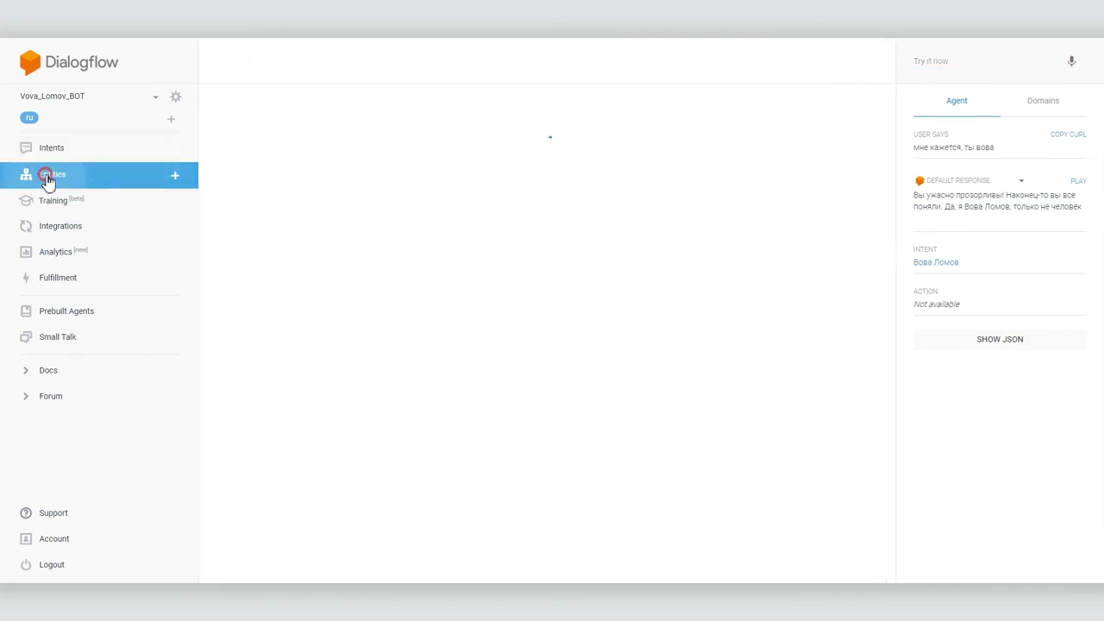
click(586, 139)
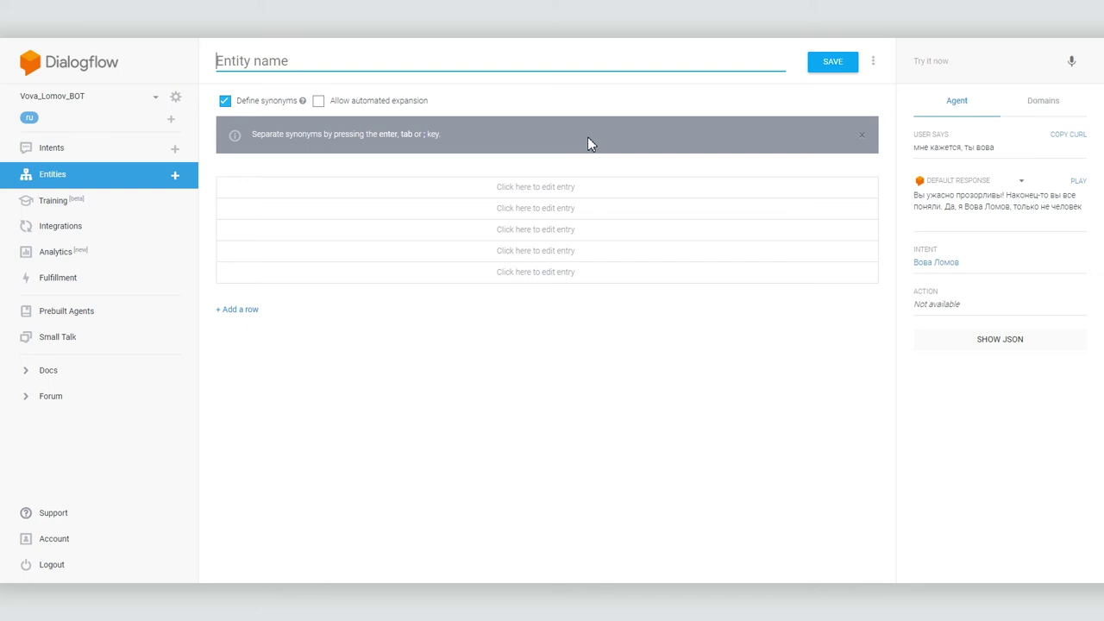
text(Order)
click(503, 190)
text(Видеоролик)
key(Tab)
text(ви)
key(Tab)
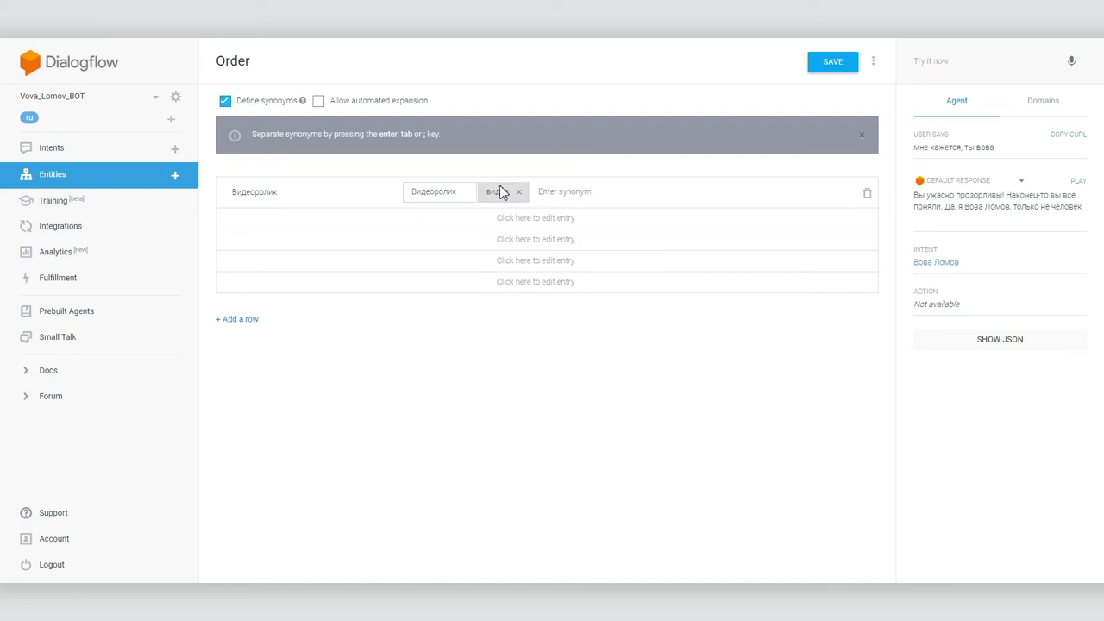
Add the entry "Документальный фильм" with the synonyms "кино" and "сюжет" to the Order entity.
click(348, 217)
text(Документальный фильм)
key(Tab)
text(кино)
key(Tab)
text(сюжет)
key(Tab)
Add the entry "Анимационный фильм" with the synonyms "анимация" and "мультик" to the Order entity.
click(280, 247)
text(Анимационный фильм)
key(Tab)
text(анимация)
key(Tab)
text(мультик)
key(Tab)
Add the entry "видеографика" to the Order entity and save the entity.
click(330, 259)
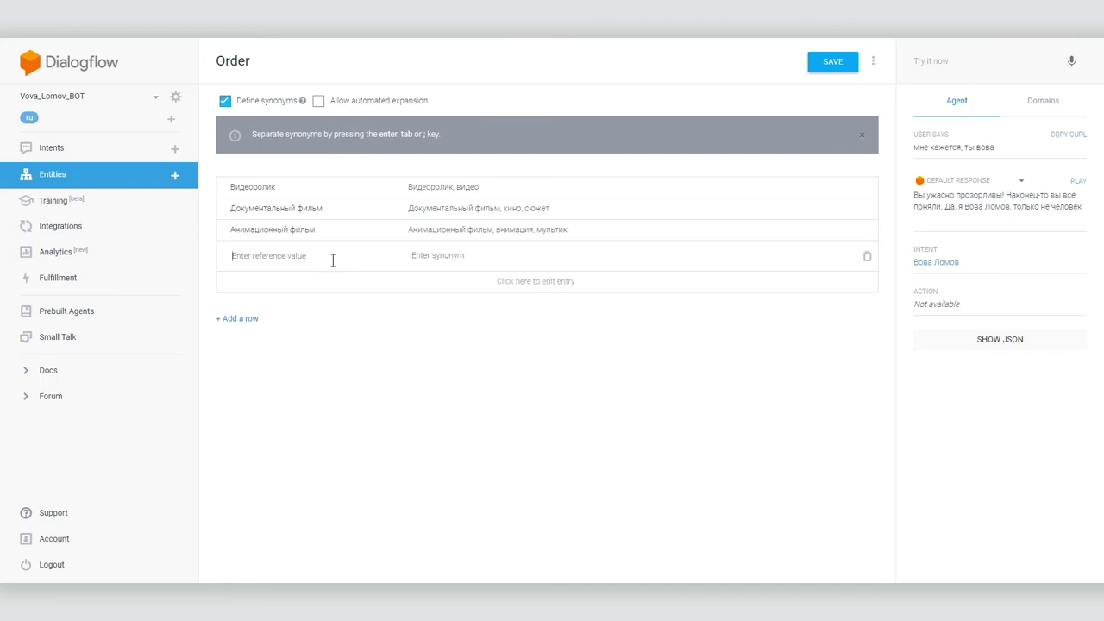
text(видеографика)
key(Tab)
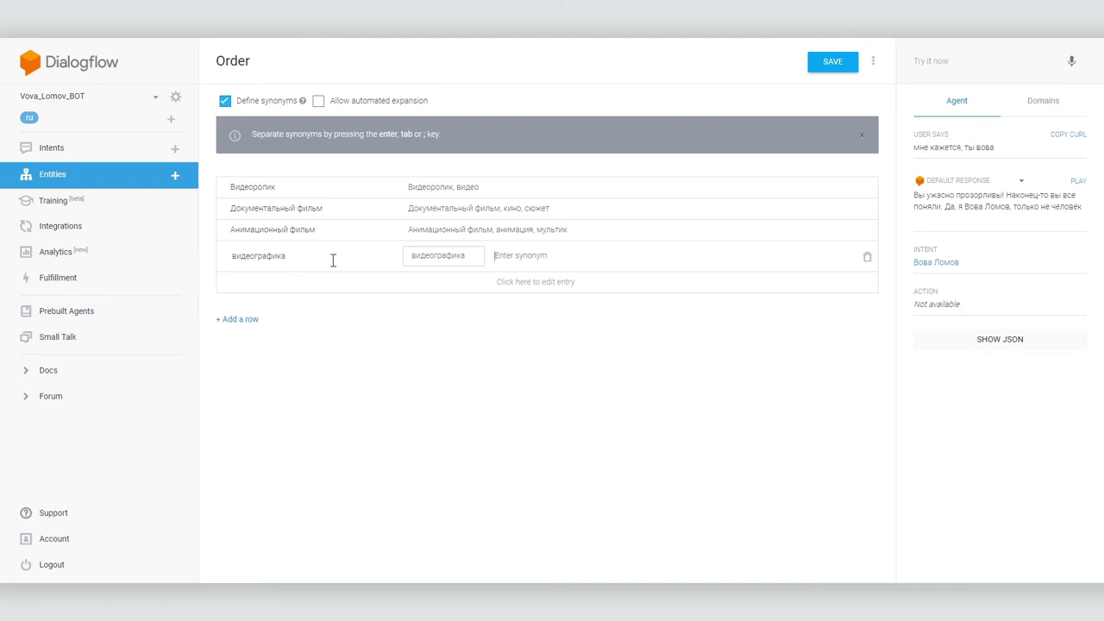
click(849, 65)
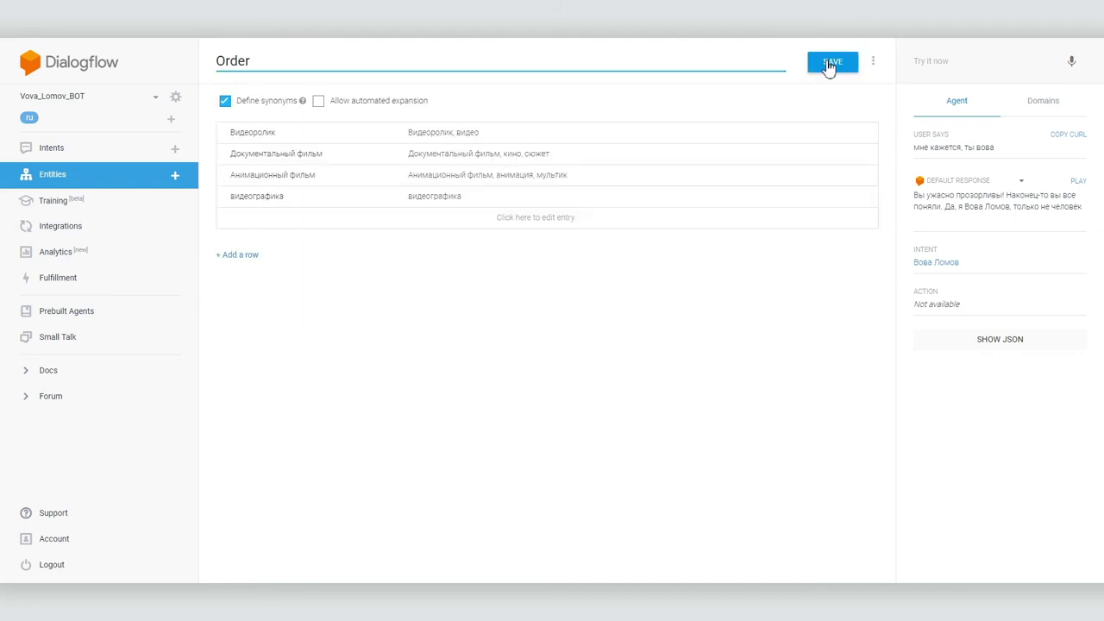
Create an intent named "Заказ" and add the user expression "мне нужен видеоролик".
click(175, 149)
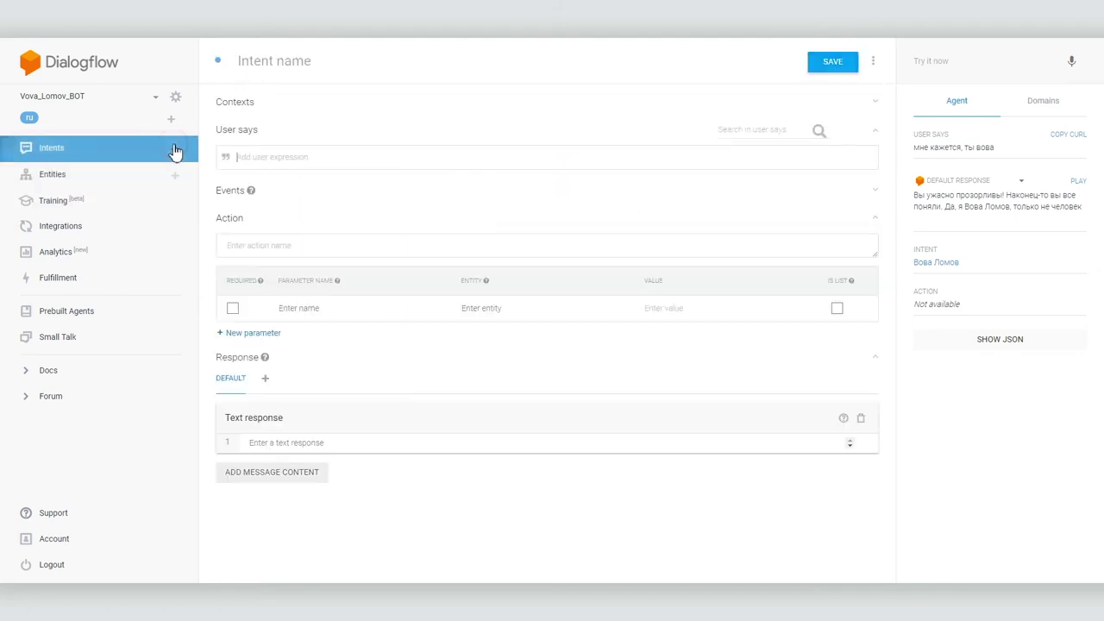
click(304, 55)
text(Заказ)
click(303, 157)
text(мне нужен видеоролик)
key(Return)
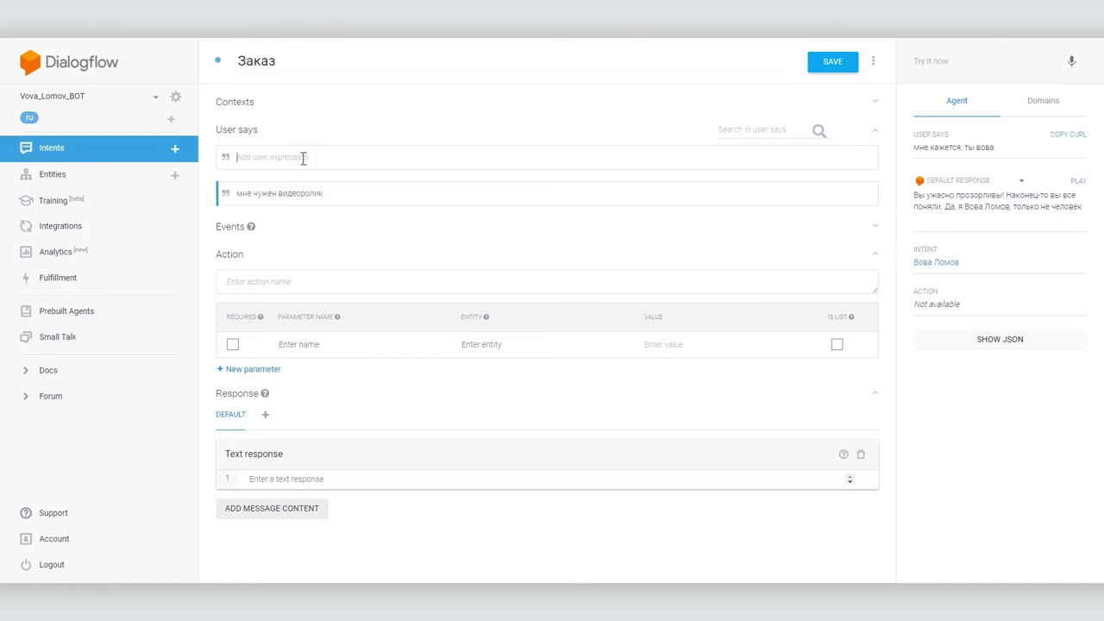
Add the user expressions "я хочу заказать видеоролик" and "мне нужно снять видеоролик" to the "Заказ" intent.
click(303, 156)
text(я хочу заказать видеоролик)
key(Return)
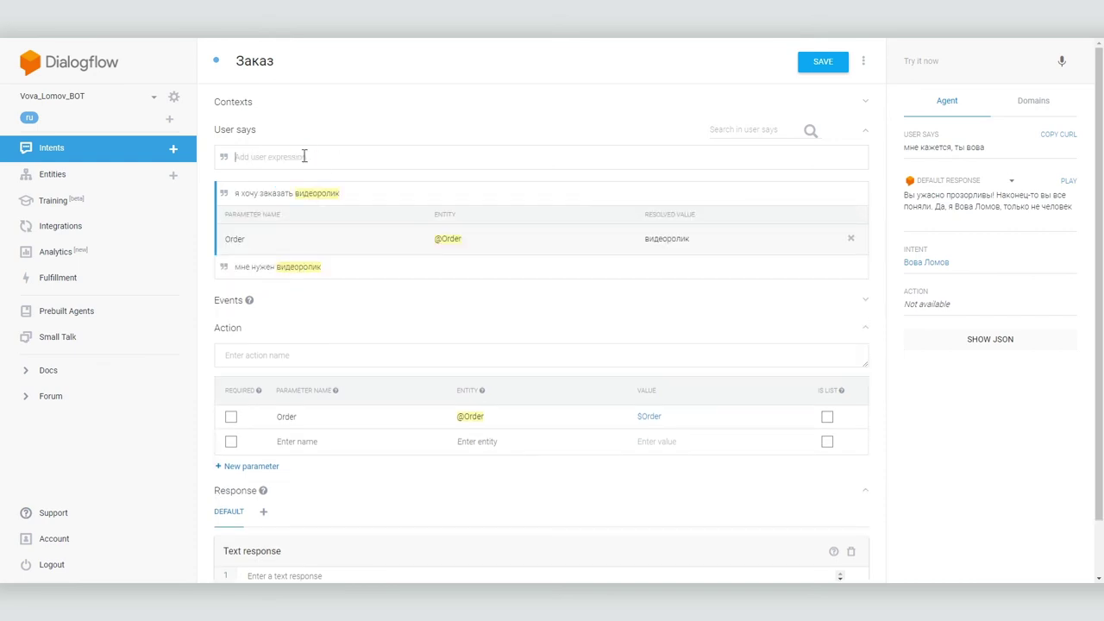
text(мне нужно снять видеоролик)
key(Return)
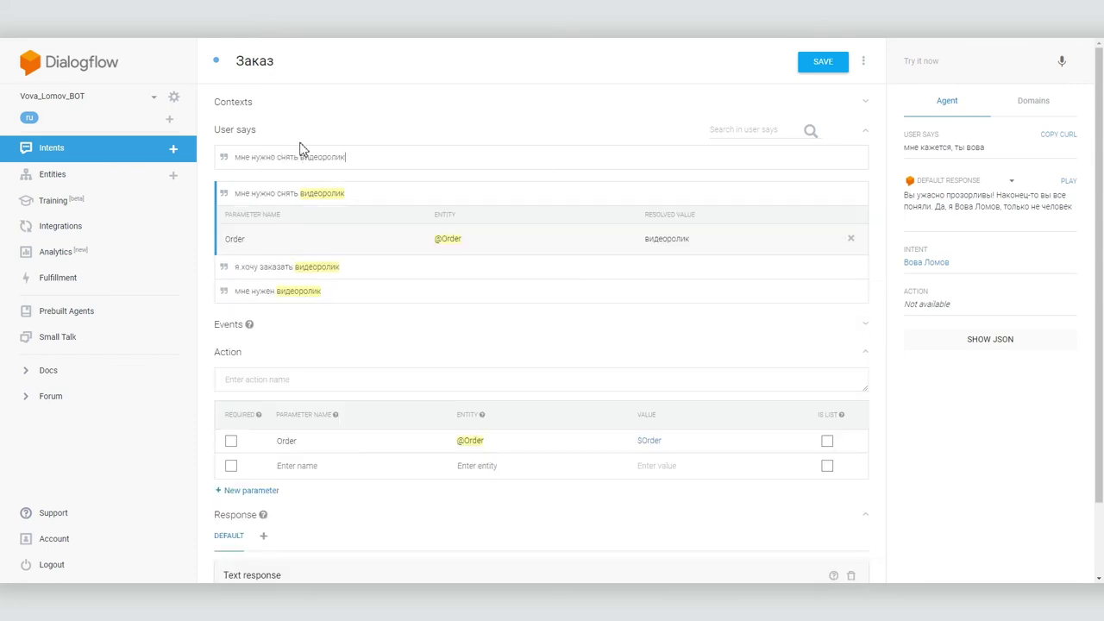
Make the Order parameter required and give it the prompt "Что именно вам нужно?".
click(230, 441)
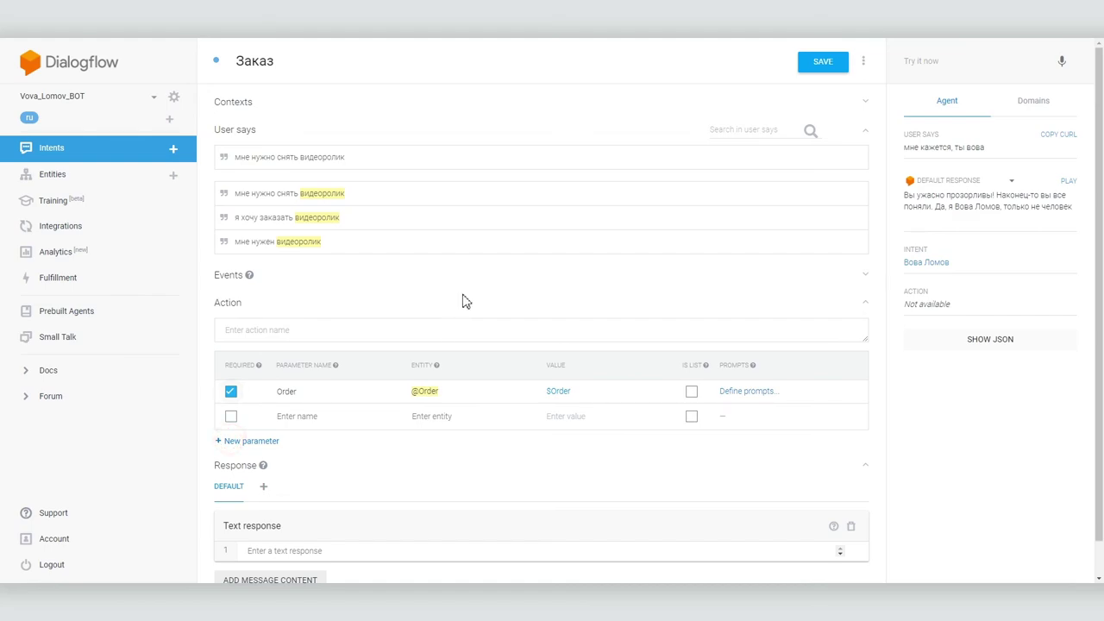
scroll(466, 301, down, 1)
click(732, 356)
text(что именно вам нужно?)
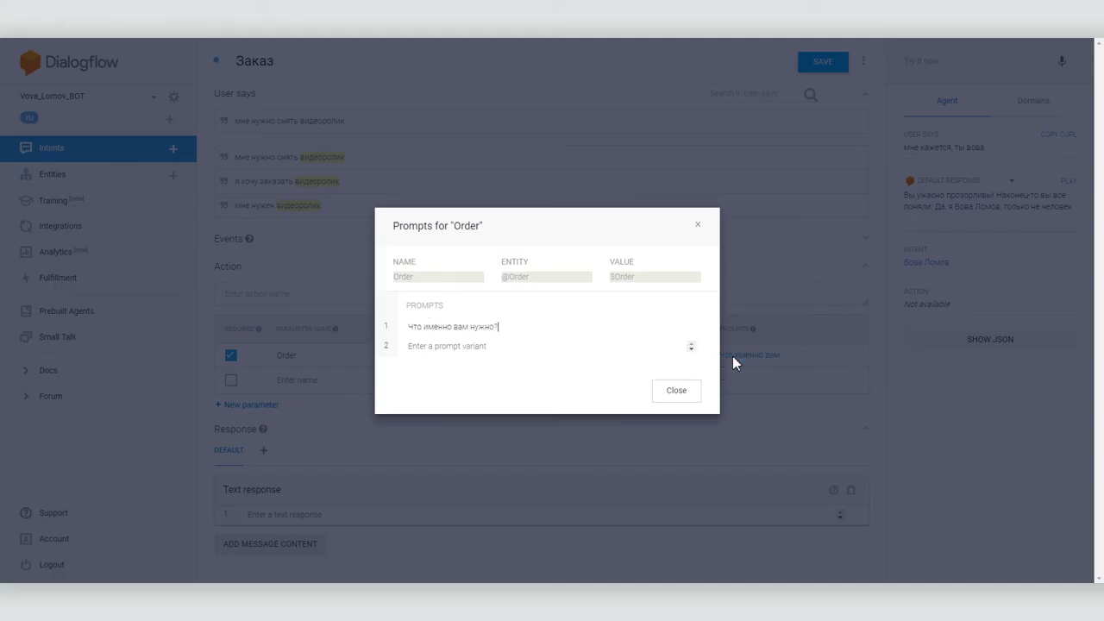
click(733, 355)
click(231, 417)
click(313, 381)
text(Time)
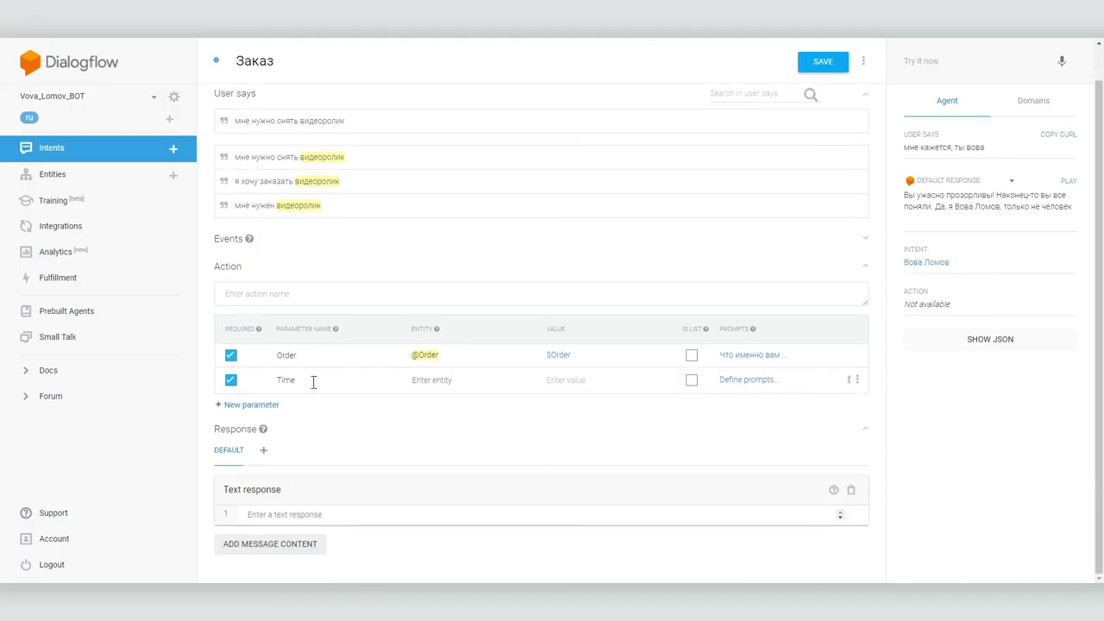
click(441, 380)
scroll(573, 457, down, 2)
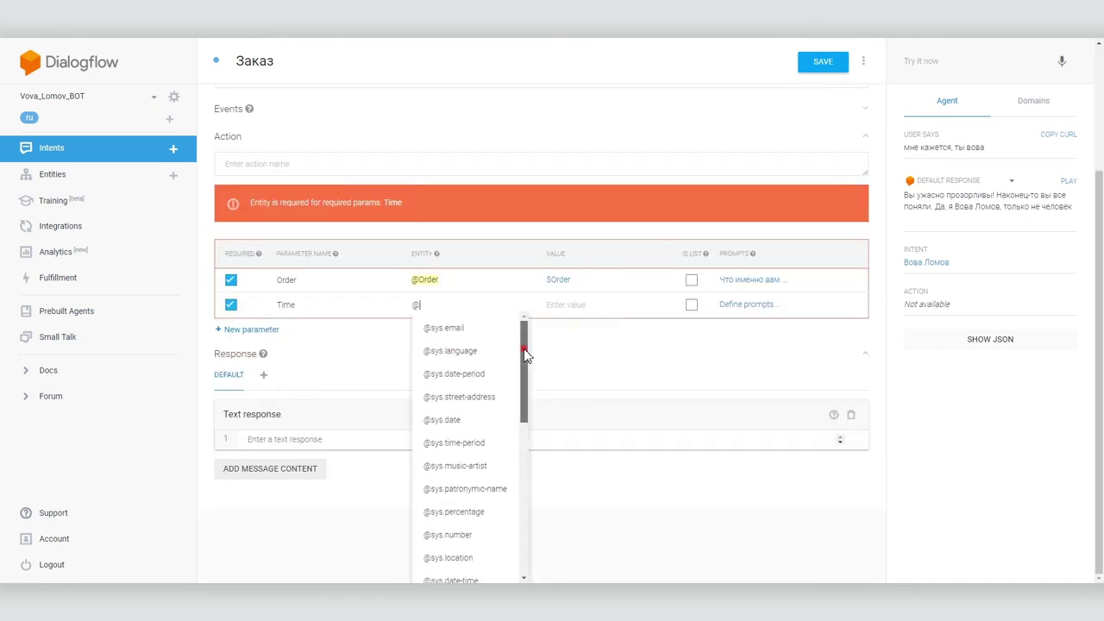
scroll(526, 377, down, 1)
click(485, 363)
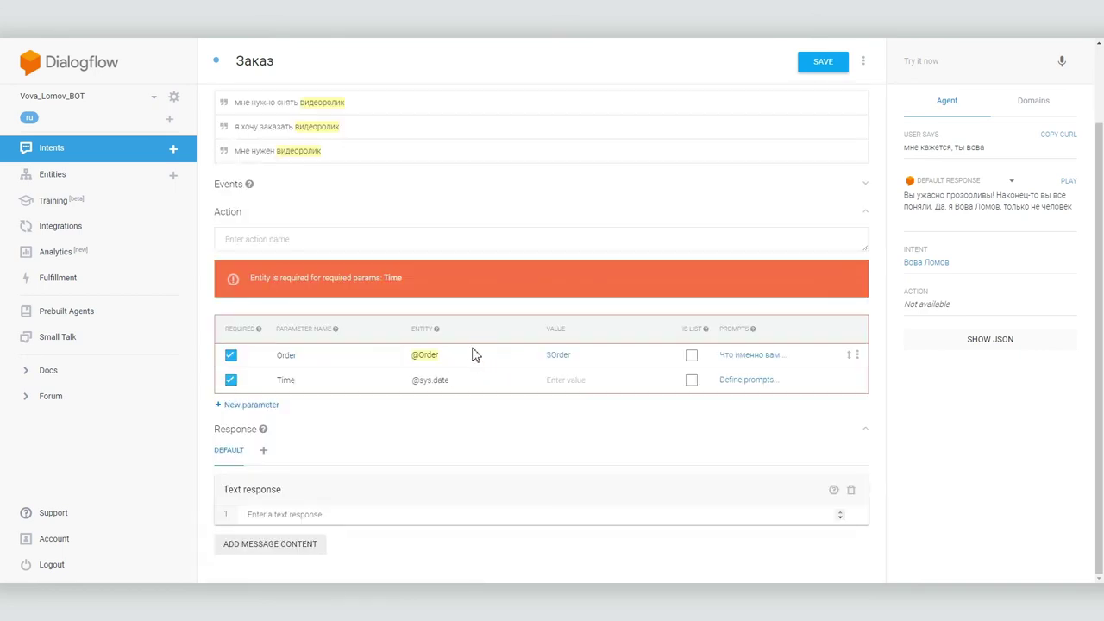
click(592, 382)
text($time)
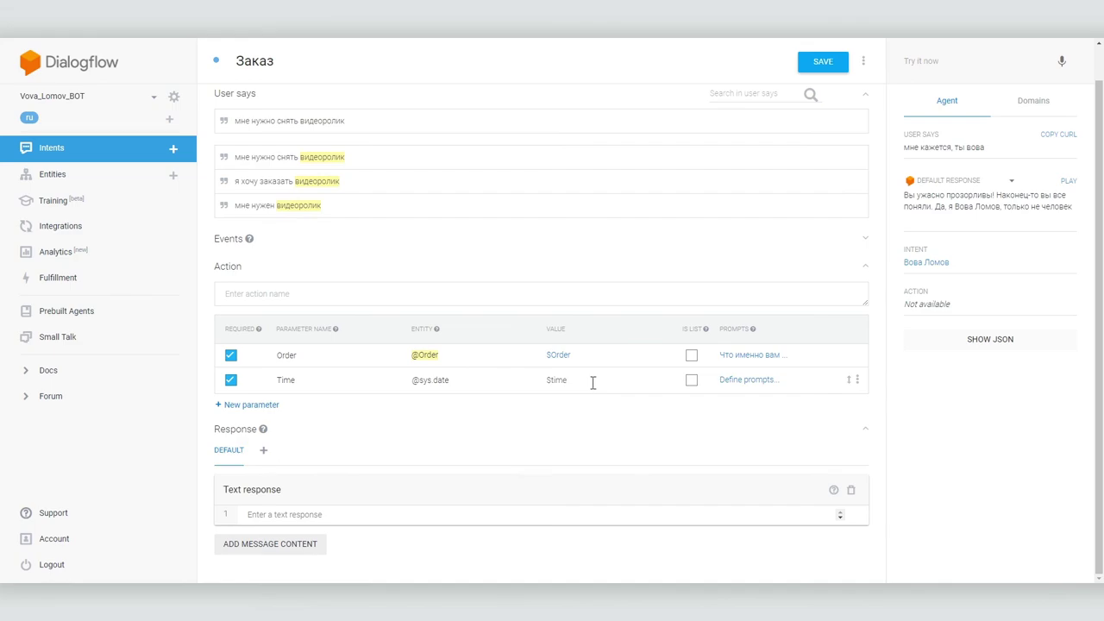
Define the Time parameter's prompt as "Когда он Вам нужен? Через сколько дней?".
click(732, 381)
text(Когда он Вам нужен? Через скоь)
text(?)
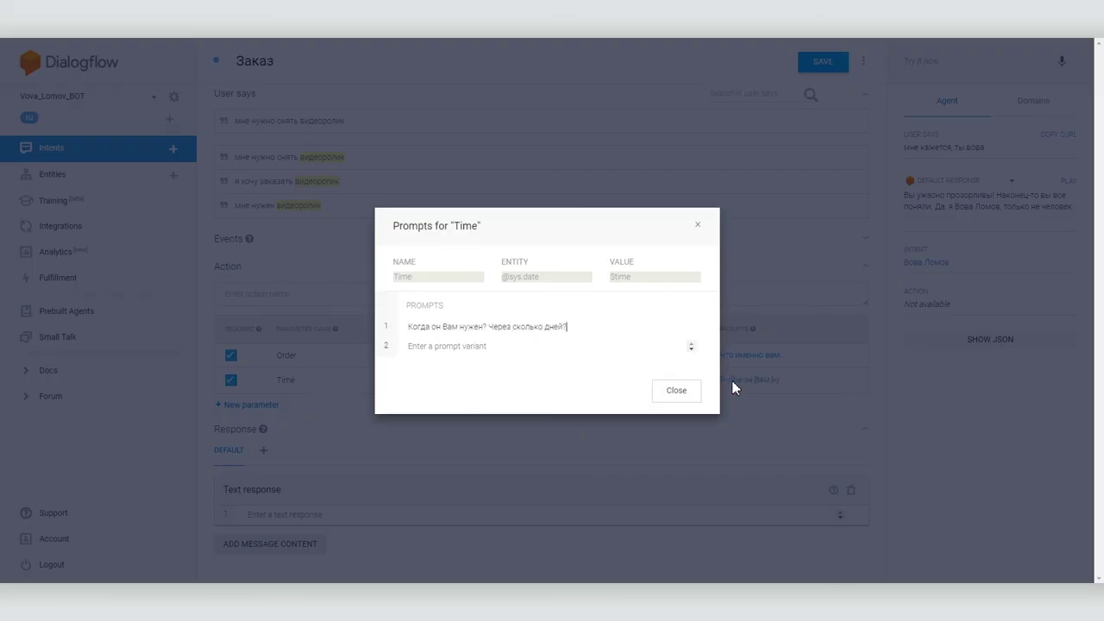
click(676, 390)
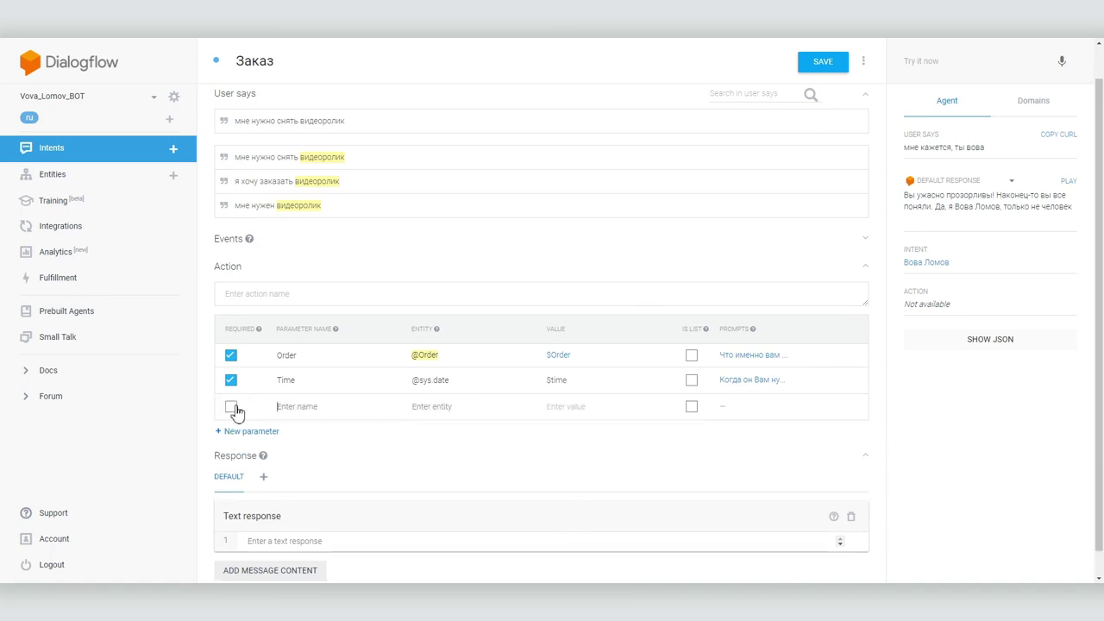
click(301, 404)
text(mail)
key(Tab)
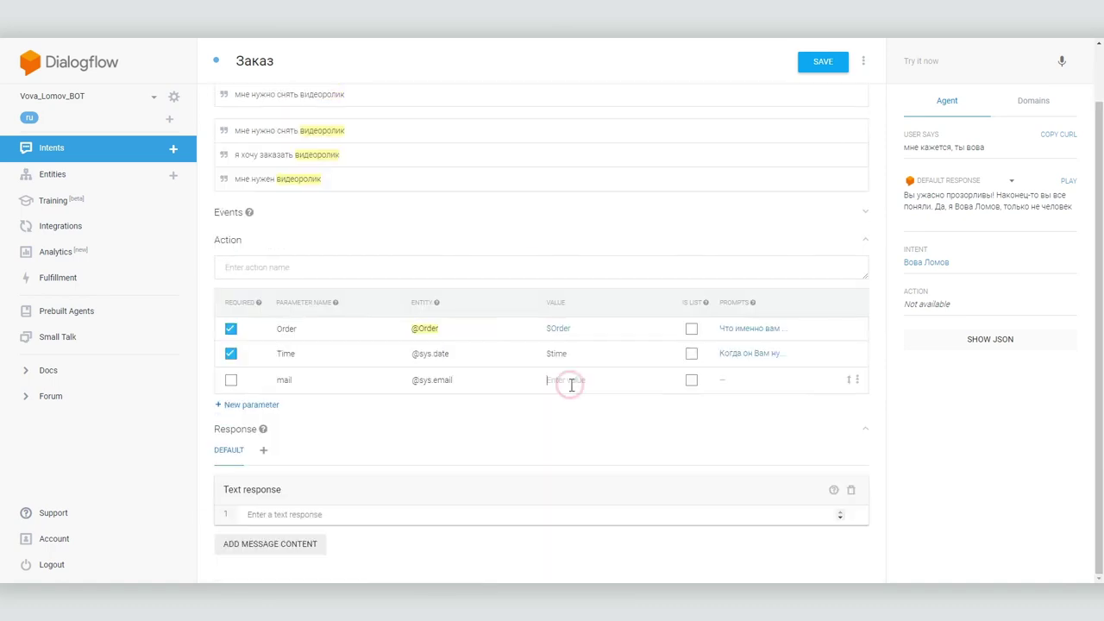
click(757, 383)
text(Оставьте)
text( Ваш e-mail, и мы свяжемся с Вами в ближайшее время)
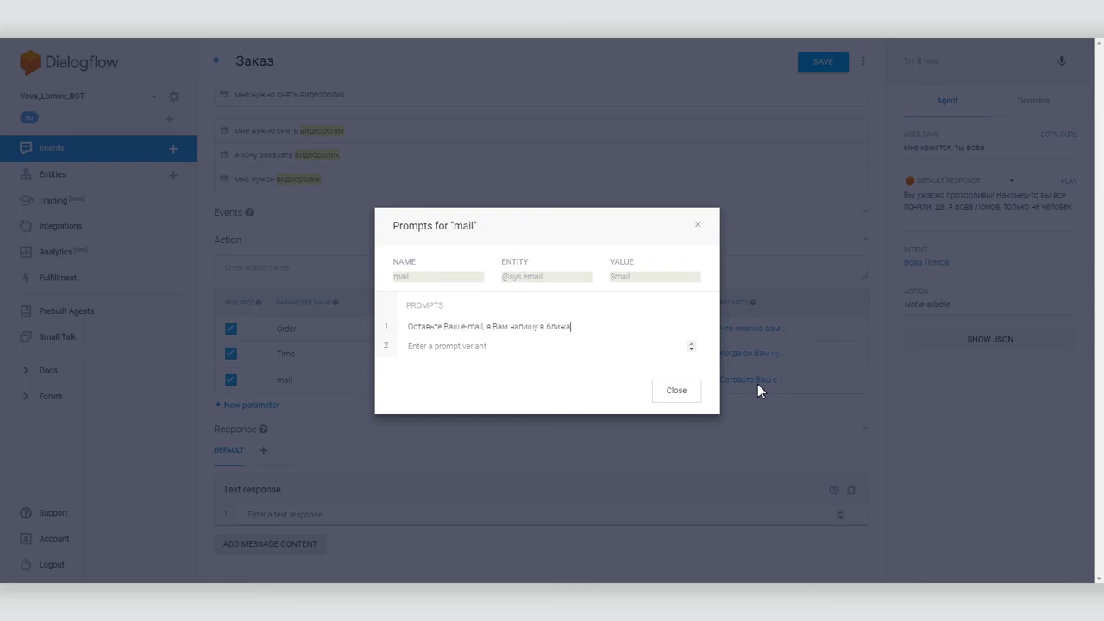
click(758, 384)
Add the text response "Спасибо!" to the "Заказ" intent and save it.
click(289, 514)
text(Спасибо!)
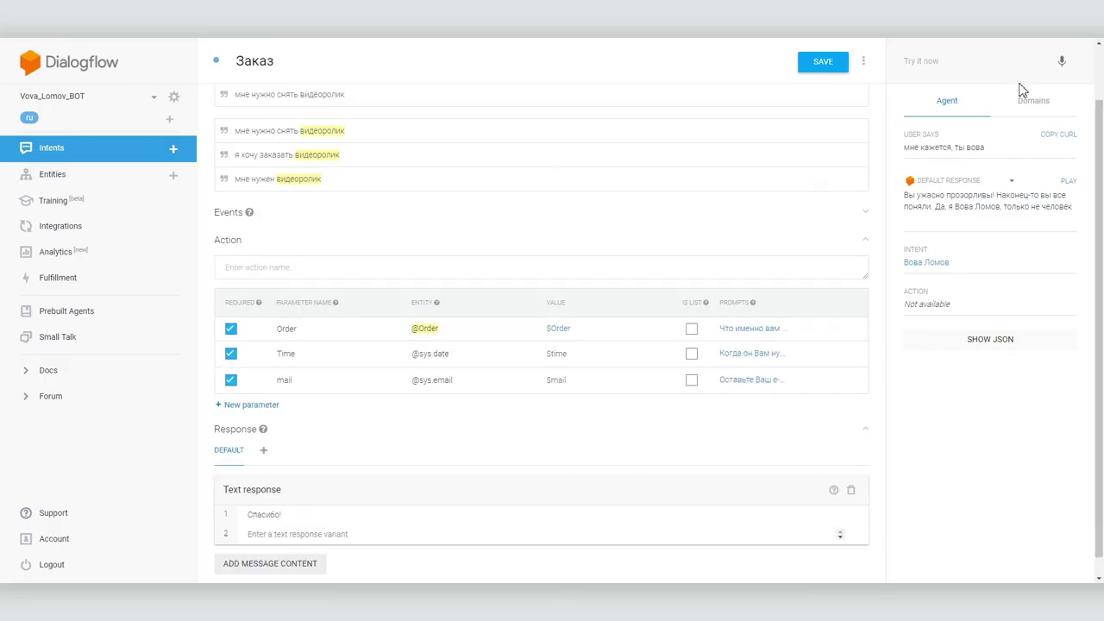
click(823, 63)
Test the agent with "привет", order with "мне нужен мультик" and answer the date prompt with "завтра".
click(944, 59)
text(привет)
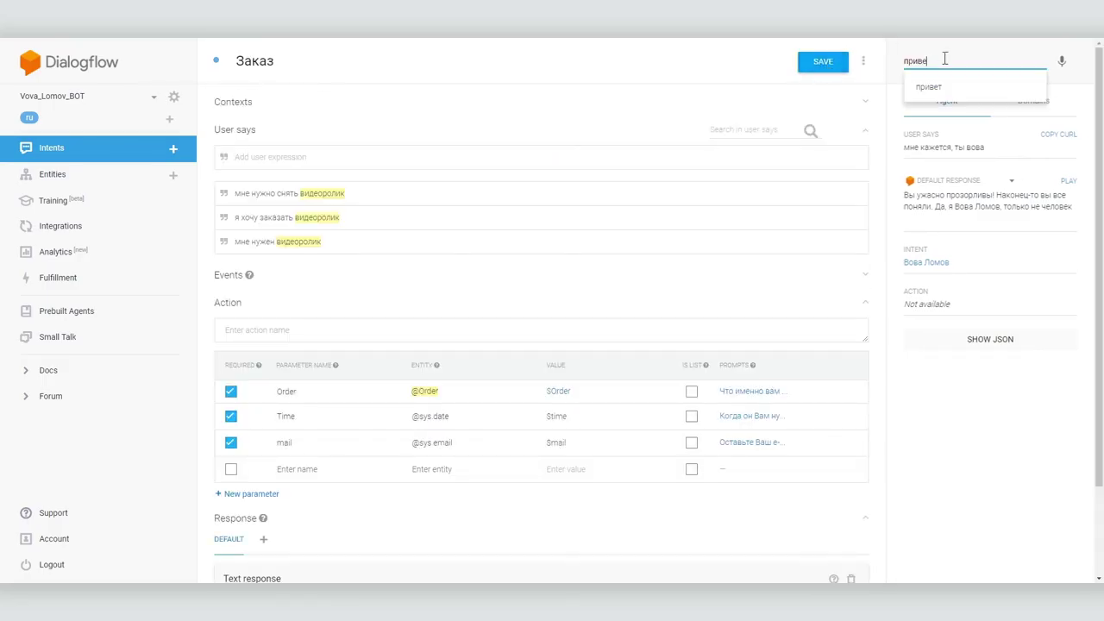
key(Return)
text(мне нужен мультик)
key(Return)
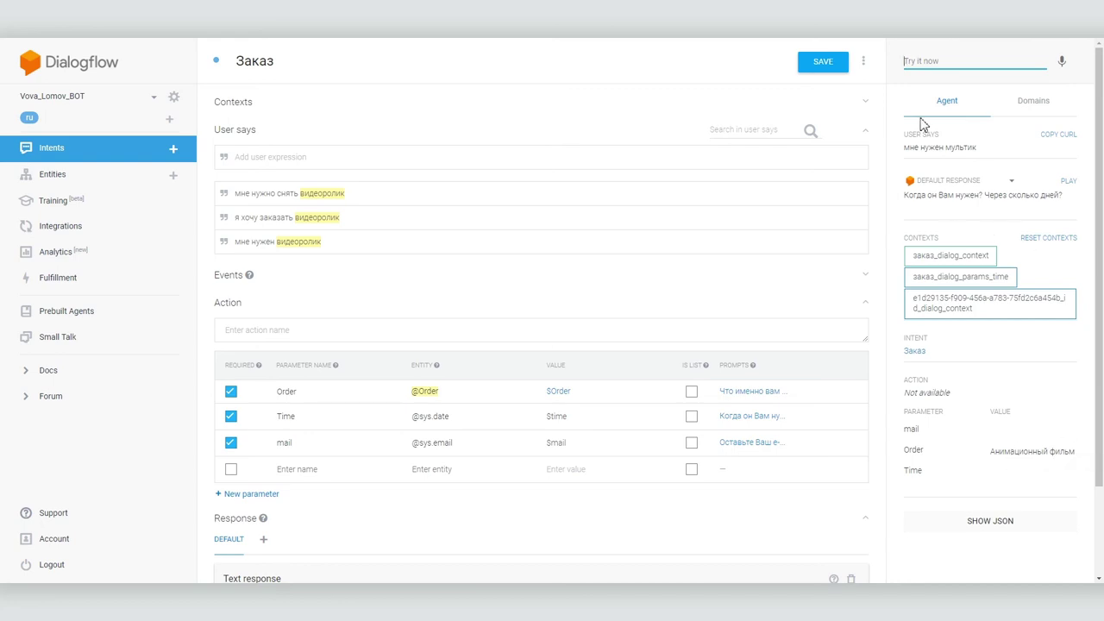
text(завтра)
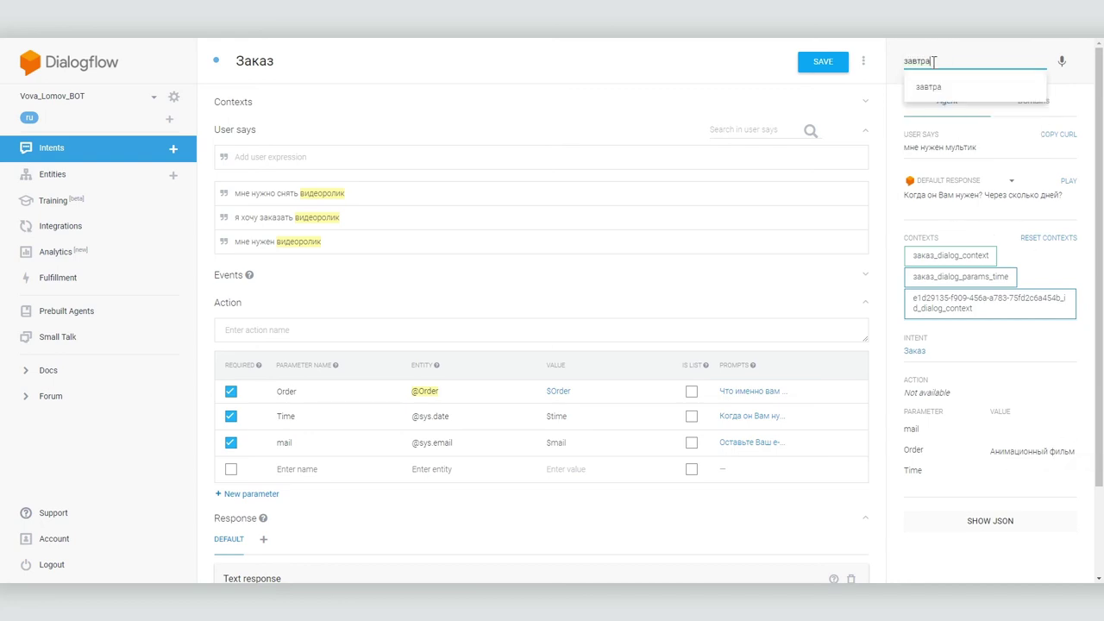
key(Return)
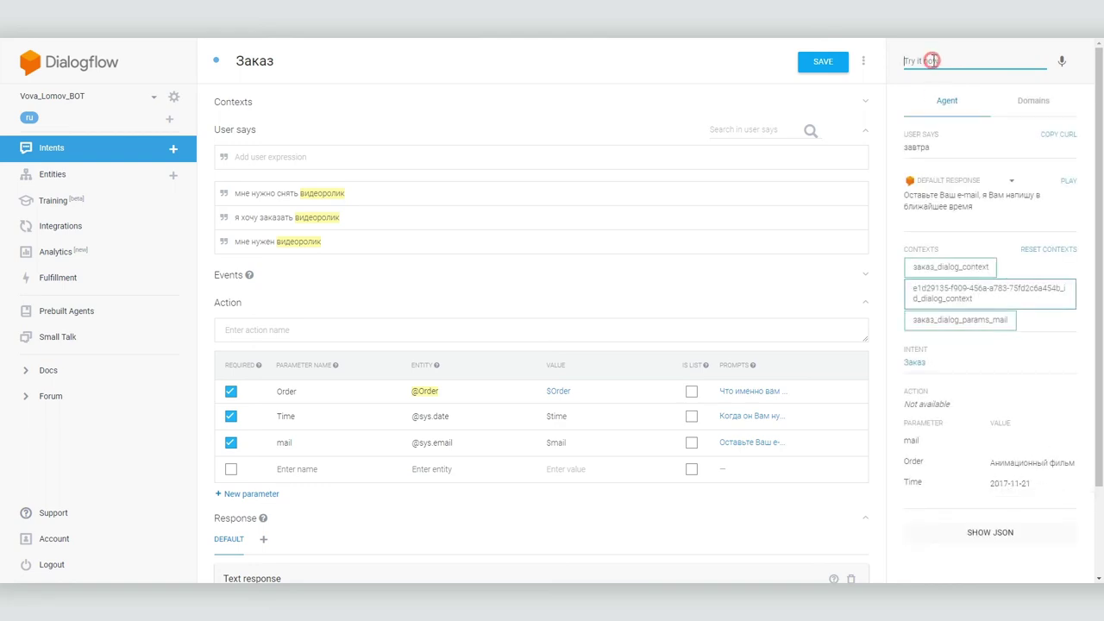
text(ьфшд)
key(BackSpace)
key(BackSpace)
key(BackSpace)
key(BackSpace)
Answer the test dialog's e-mail prompt with an e-mail address and check the reply and the collected parameter values.
text(mail)
key(Down)
key(Down)
key(Return)
text(mail)
key(Down)
key(Down)
key(Return)
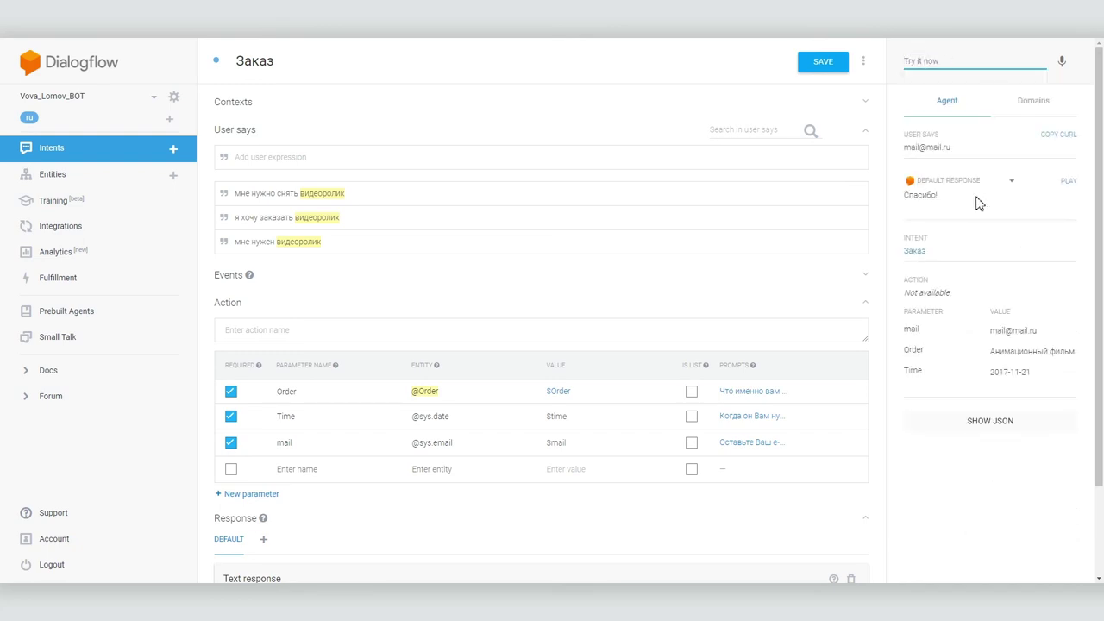
drag(976, 196, 905, 193)
drag(900, 294, 1047, 389)
click(1047, 455)
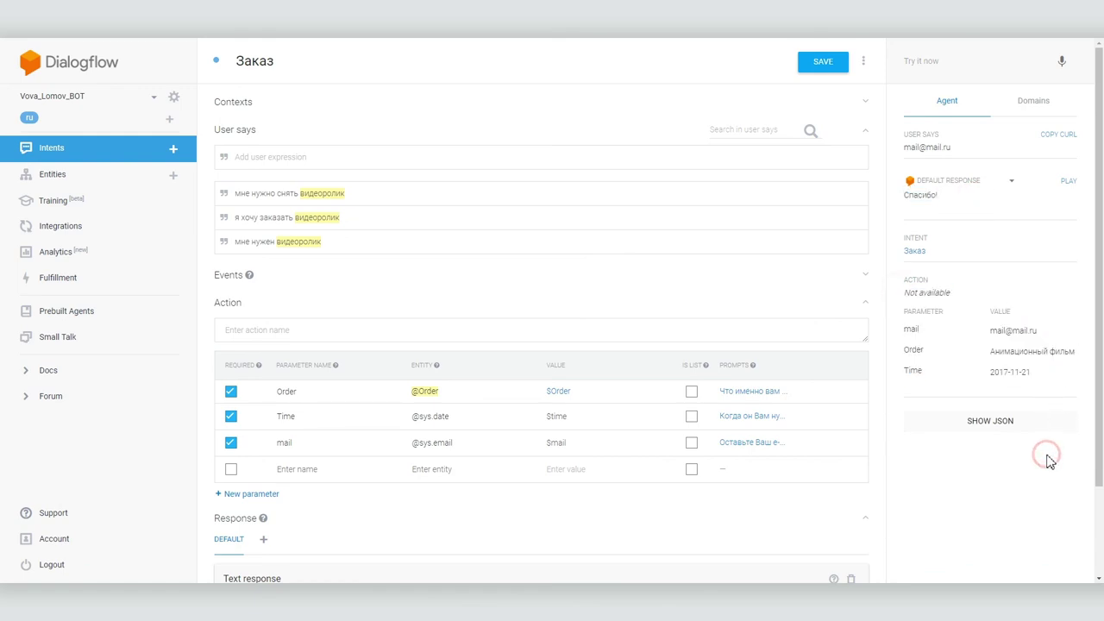